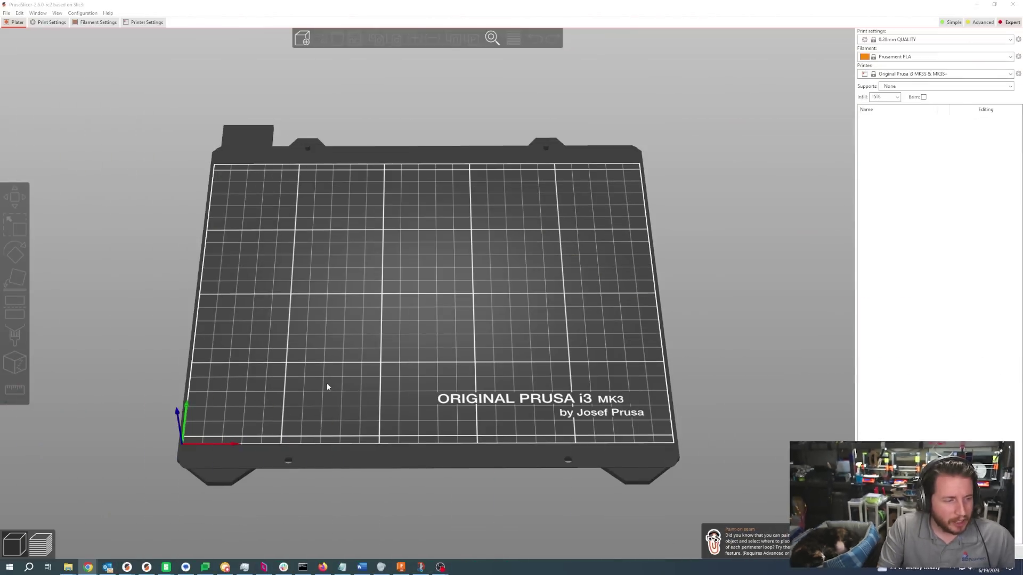
- Compare the 2.5.2 and 2.6 windows, then show 2.6's Speed page with overhang speeds 15, 15, 20, 25
{"action": "left_click", "coordinate": [147, 567]}
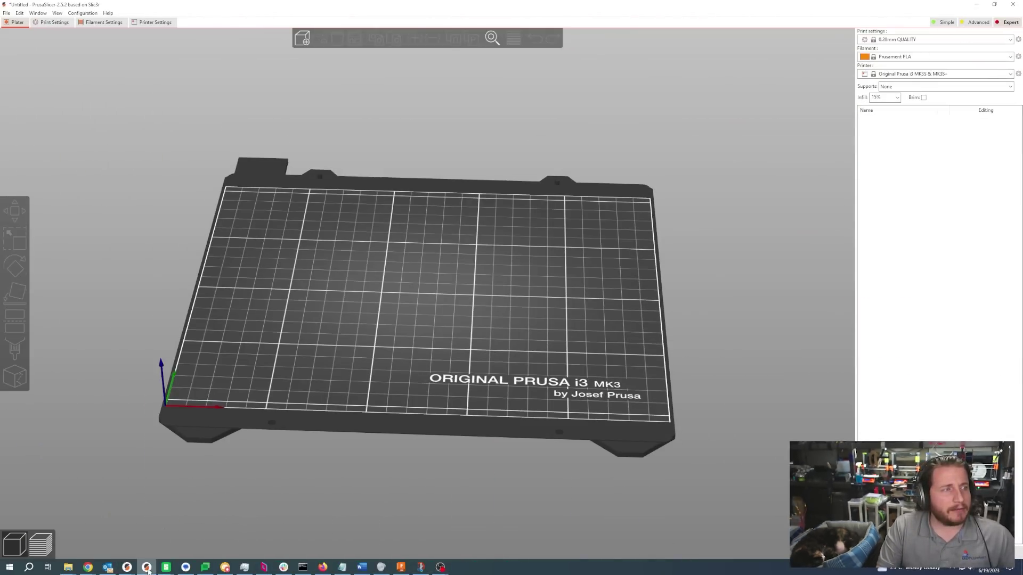
{"action": "left_click", "coordinate": [146, 567]}
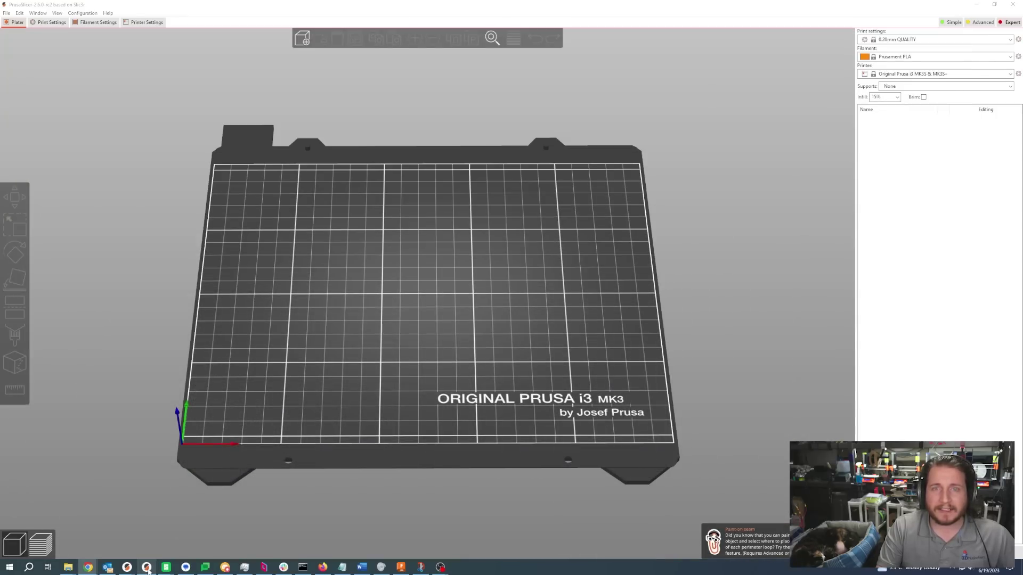
{"action": "left_click", "coordinate": [147, 567]}
{"action": "left_click", "coordinate": [146, 567]}
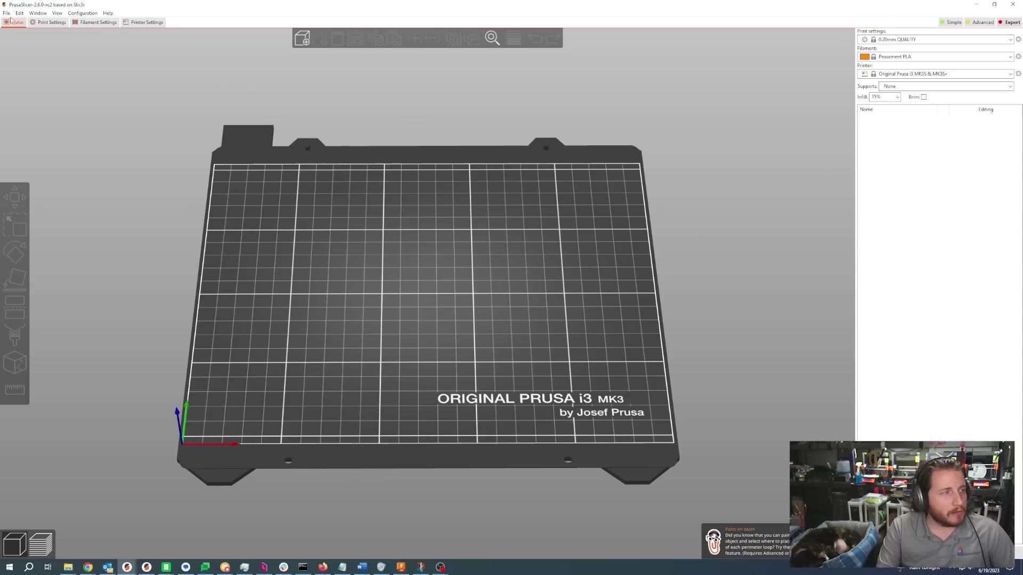
{"action": "left_click", "coordinate": [51, 23]}
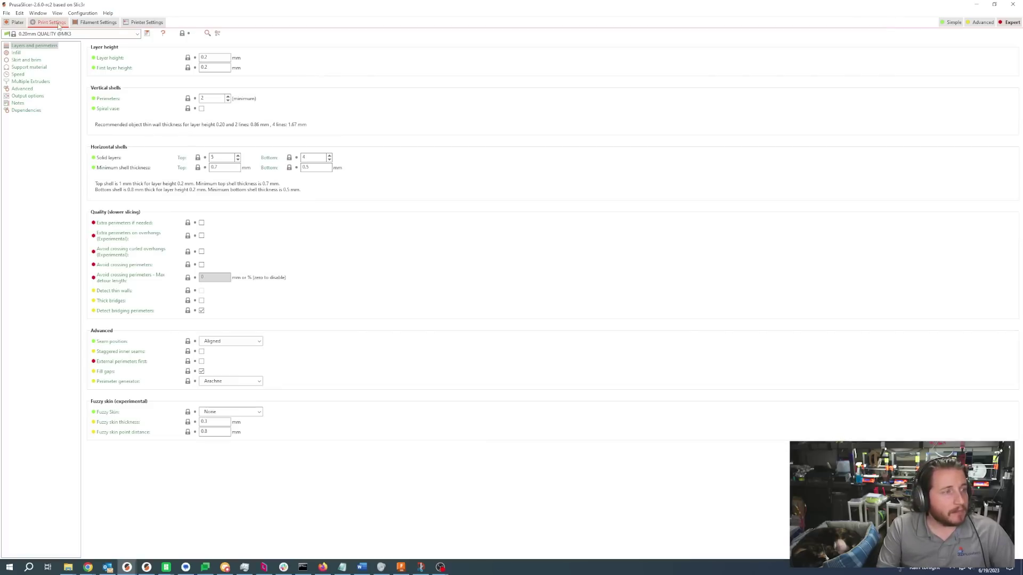
{"action": "left_click", "coordinate": [19, 76]}
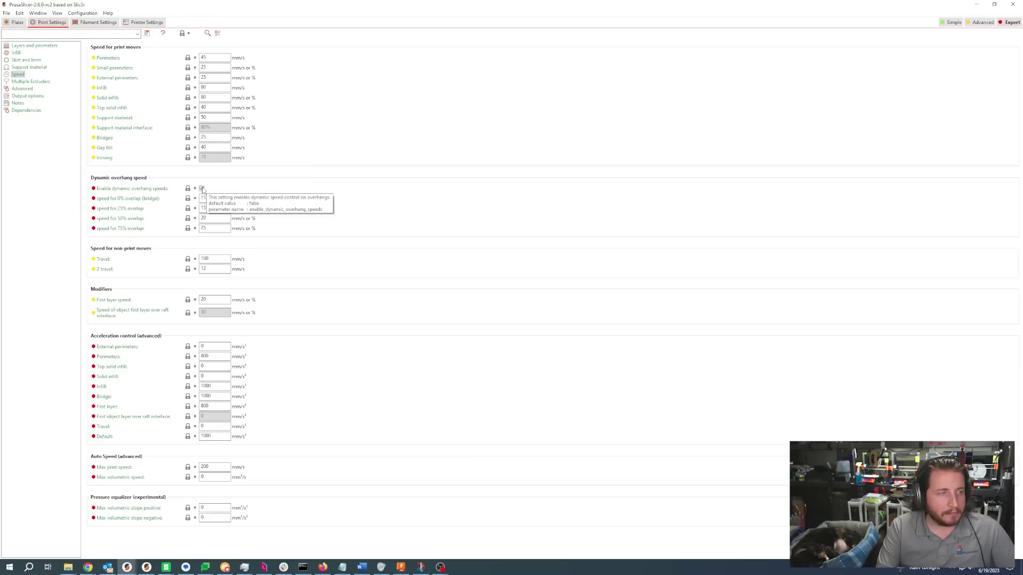
- Show the Speed print settings in PrusaSlicer 2.5.2 for comparison
{"action": "left_click", "coordinate": [154, 568]}
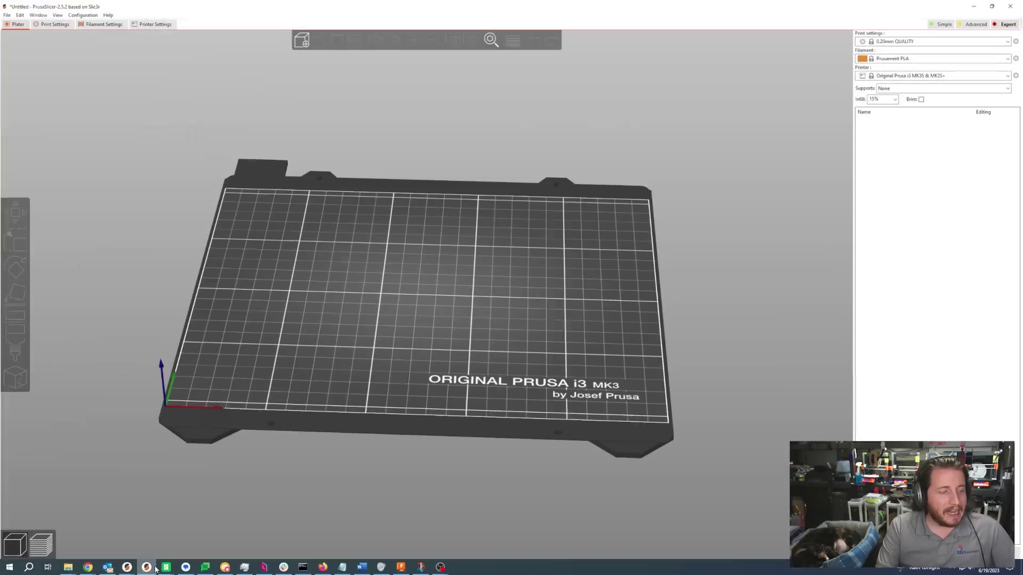
{"action": "left_click", "coordinate": [55, 22]}
{"action": "left_click", "coordinate": [18, 74]}
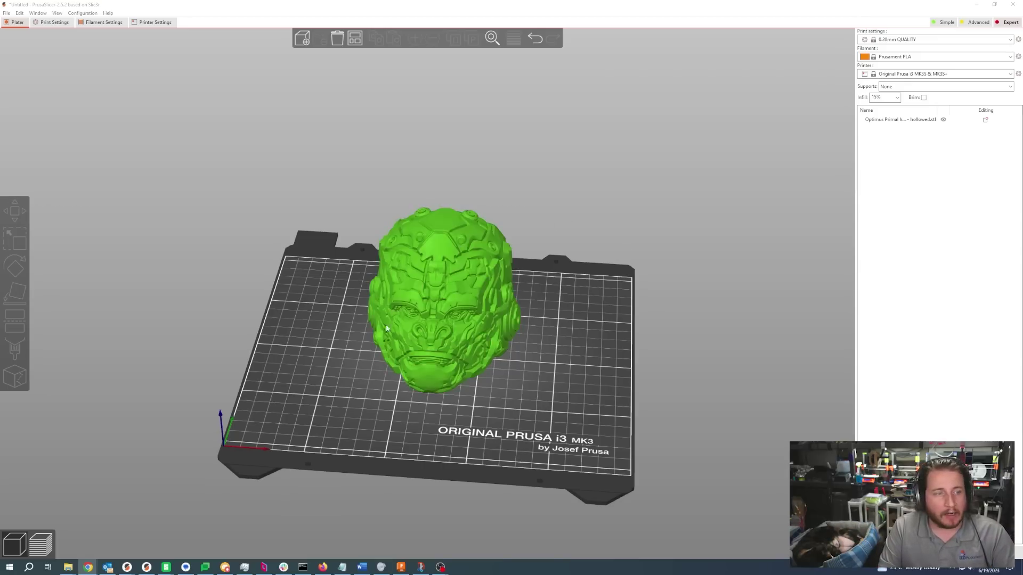
- Select the robot head, enter Paint-on supports (L) and highlight overhangs beyond 35°
{"action": "left_click_drag", "start_coordinate": [565, 347], "coordinate": [569, 343]}
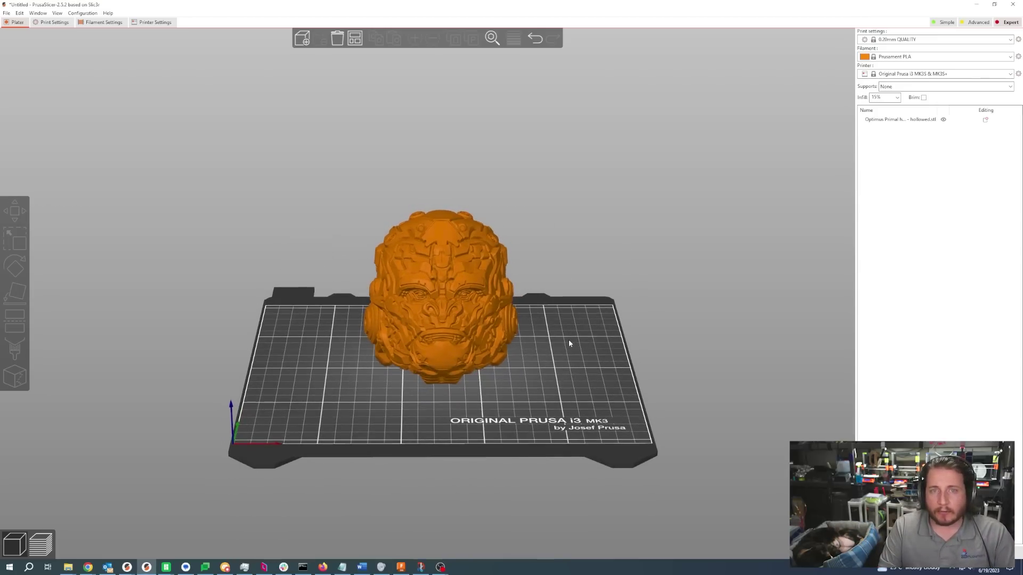
{"action": "left_click", "coordinate": [366, 319]}
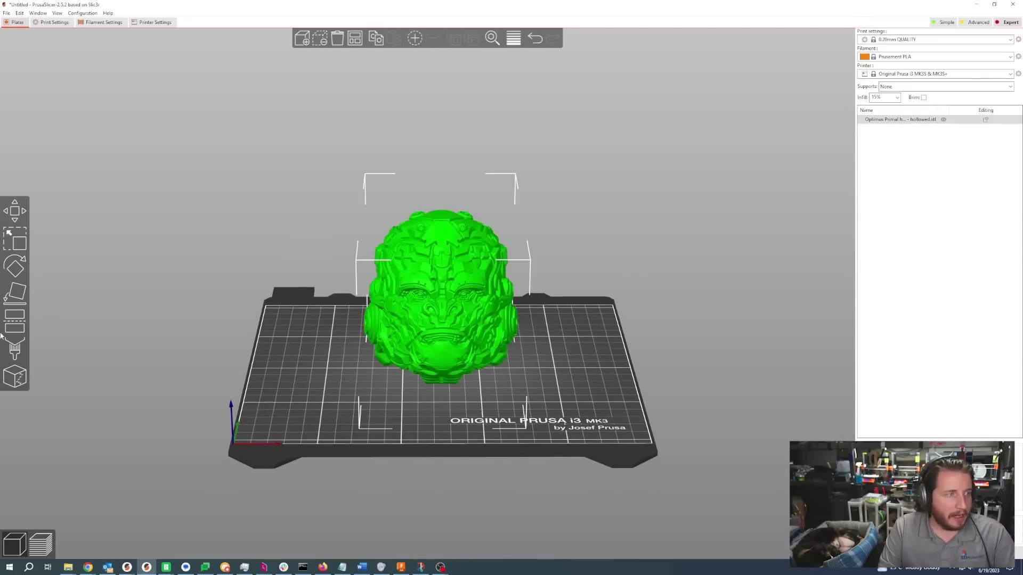
{"action": "key", "text": "l"}
{"action": "left_click_drag", "start_coordinate": [270, 398], "coordinate": [269, 360]}
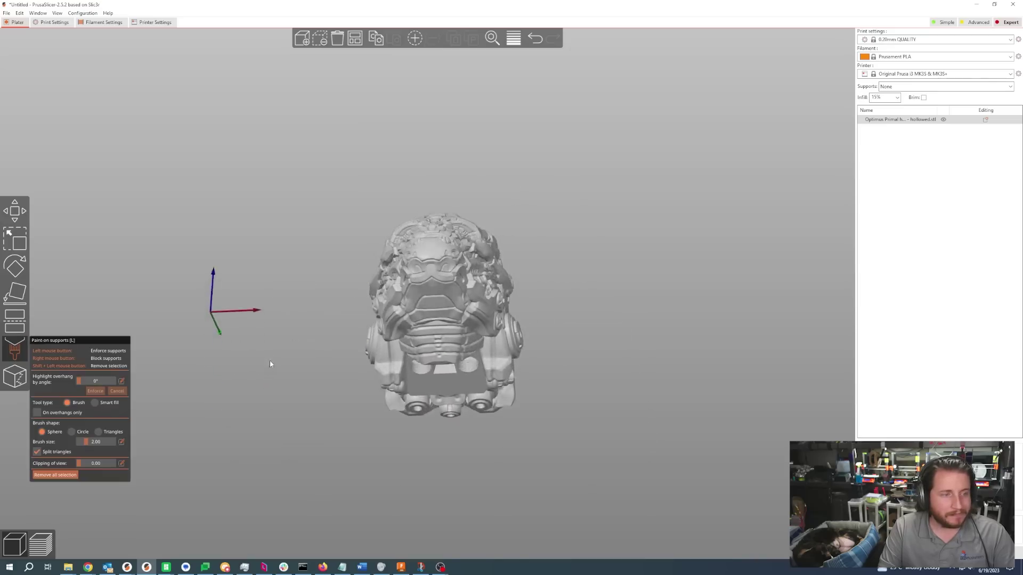
{"action": "scroll", "coordinate": [270, 360], "scroll_direction": "up", "scroll_amount": 5}
{"action": "type", "text": "35"}
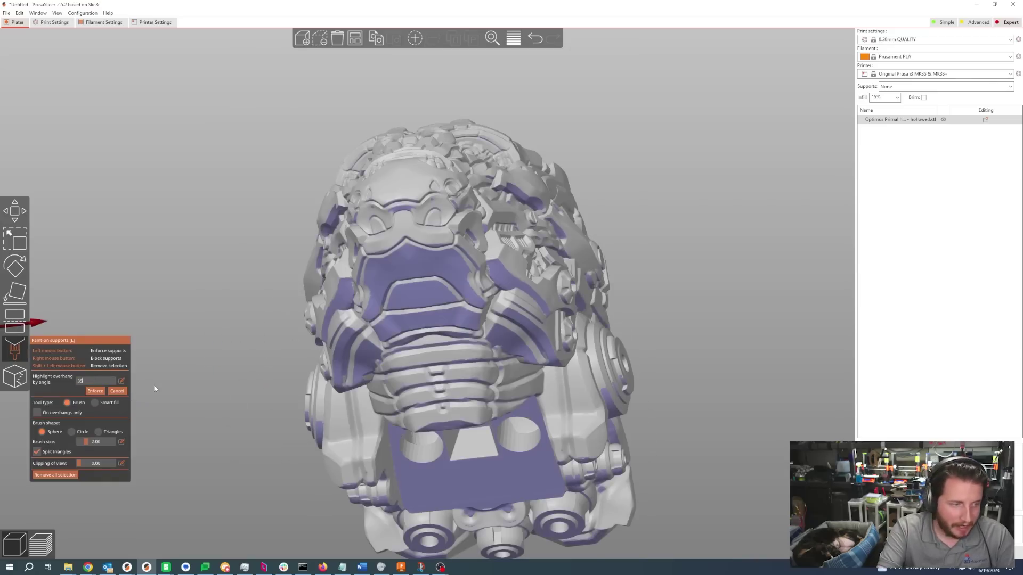
{"action": "left_click_drag", "start_coordinate": [226, 374], "coordinate": [252, 392]}
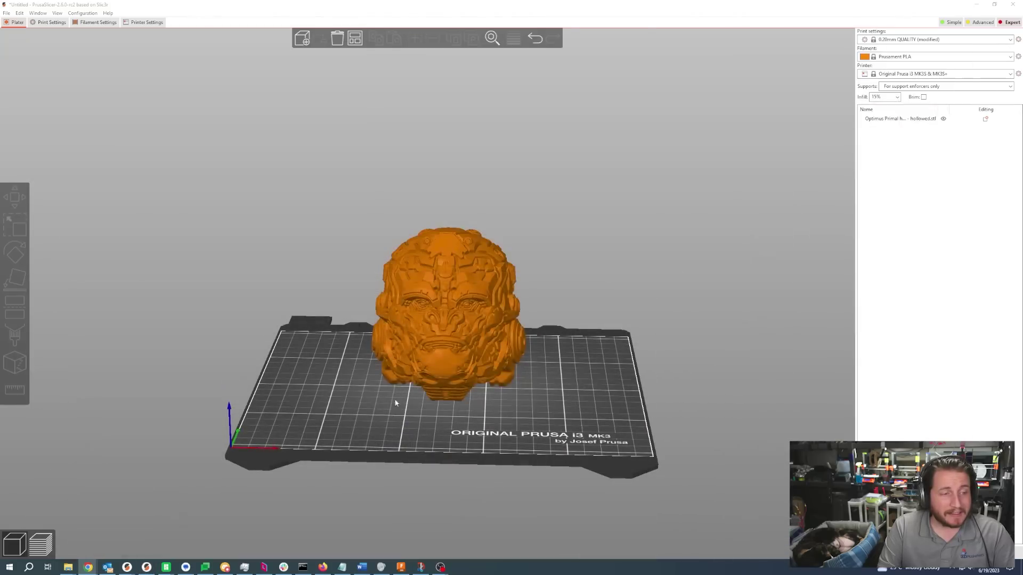
{"action": "left_click", "coordinate": [388, 380]}
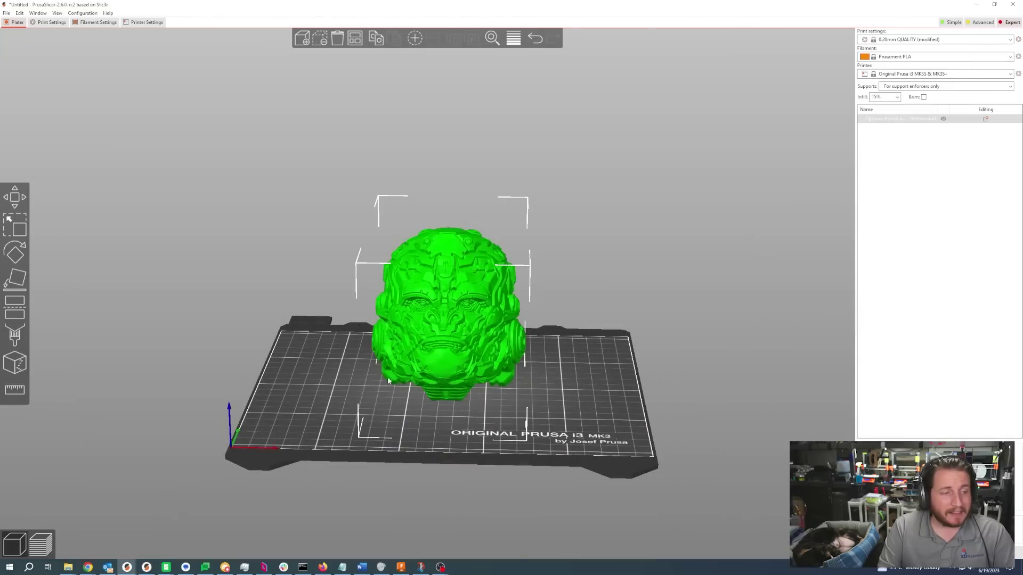
- Auto-paint support enforcers on the head's overhangs steeper than 35° and check the painted underside
{"action": "left_click", "coordinate": [15, 334]}
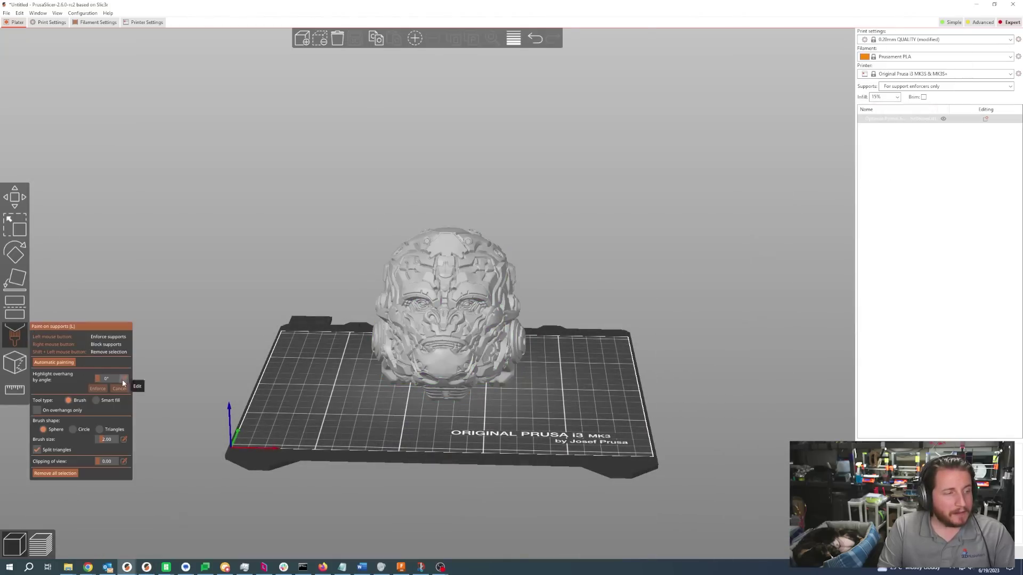
{"action": "left_click", "coordinate": [53, 362]}
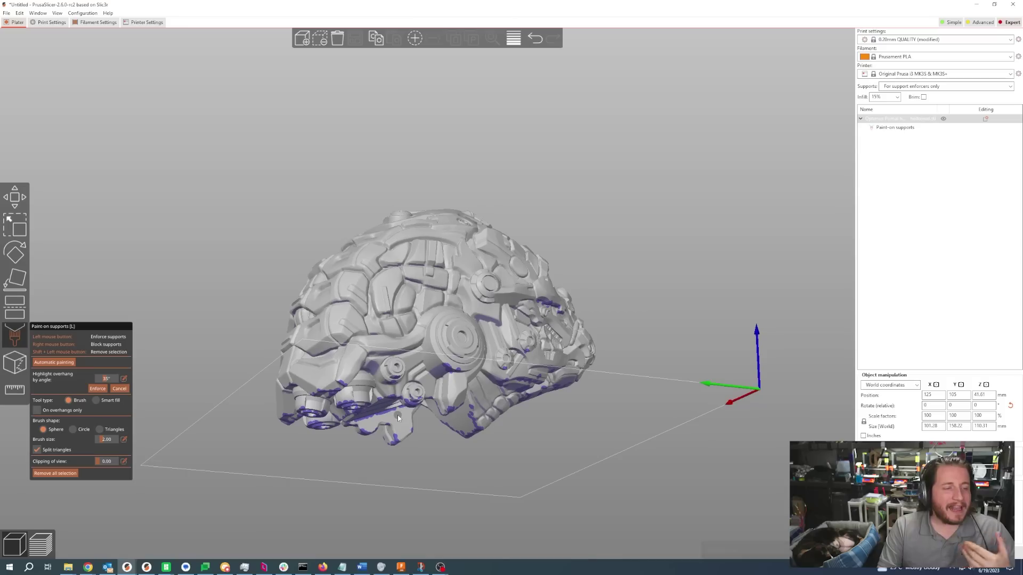
{"action": "mouse_move", "coordinate": [397, 415]}
{"action": "left_mouse_down"}
{"action": "mouse_move", "coordinate": [385, 389]}
{"action": "mouse_move", "coordinate": [351, 408]}
{"action": "left_mouse_up"}
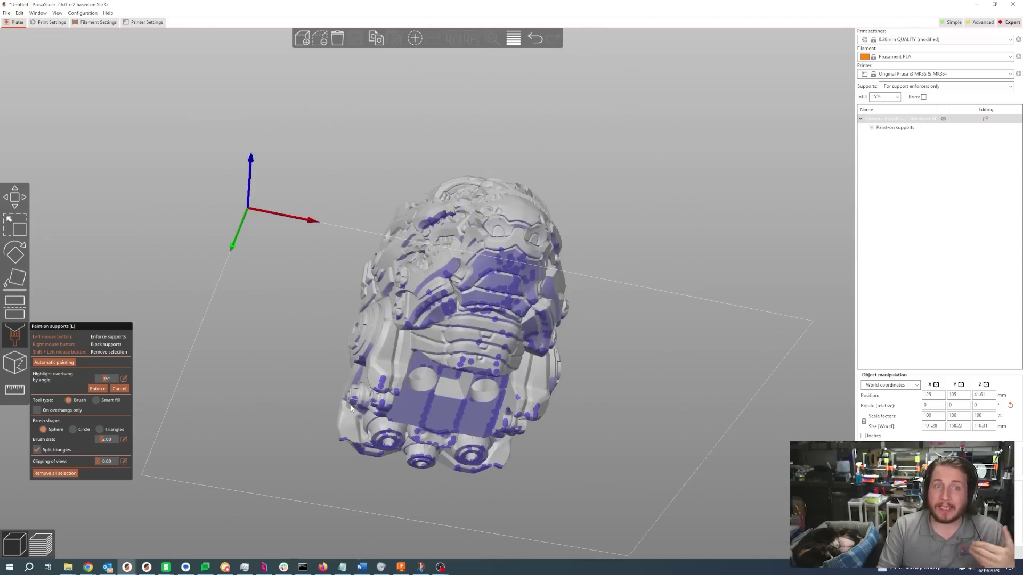
{"action": "mouse_move", "coordinate": [351, 408]}
{"action": "left_mouse_down"}
{"action": "mouse_move", "coordinate": [334, 407]}
{"action": "mouse_move", "coordinate": [306, 375]}
{"action": "left_mouse_up"}
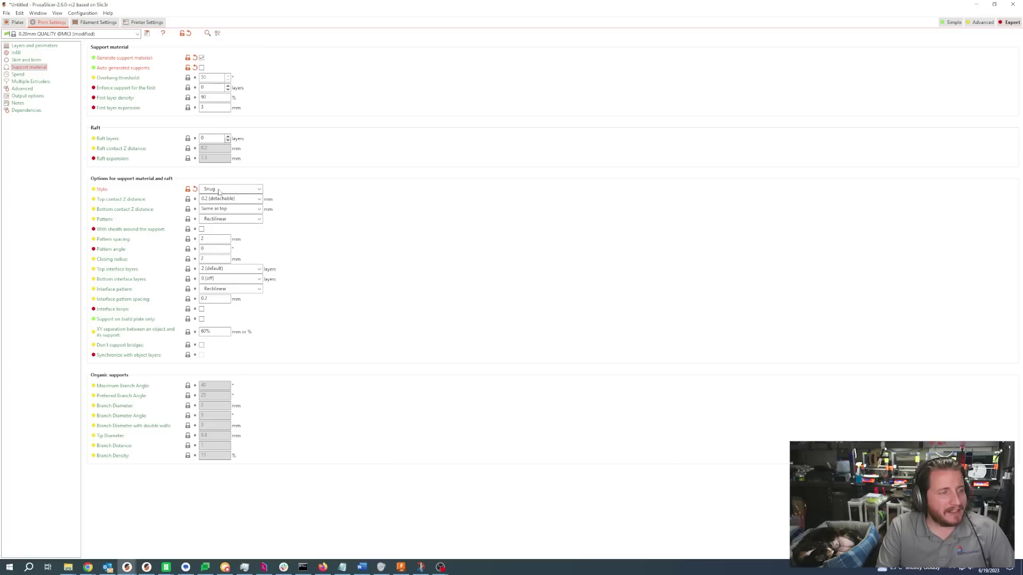
- Slice the helmet and tilt the preview to show the branching green tree supports
{"action": "left_click", "coordinate": [13, 22]}
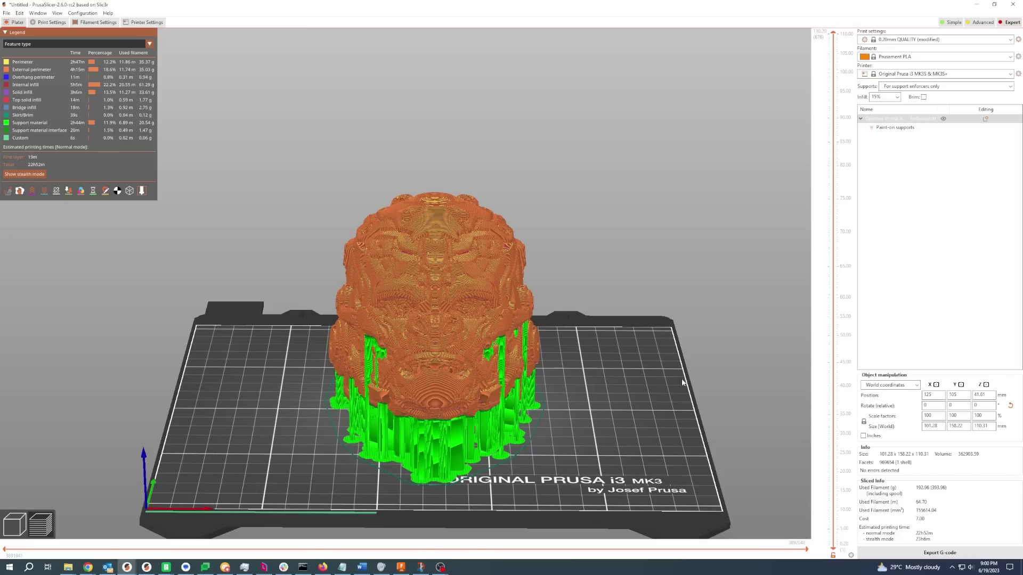
{"action": "left_click_drag", "start_coordinate": [650, 255], "coordinate": [664, 354]}
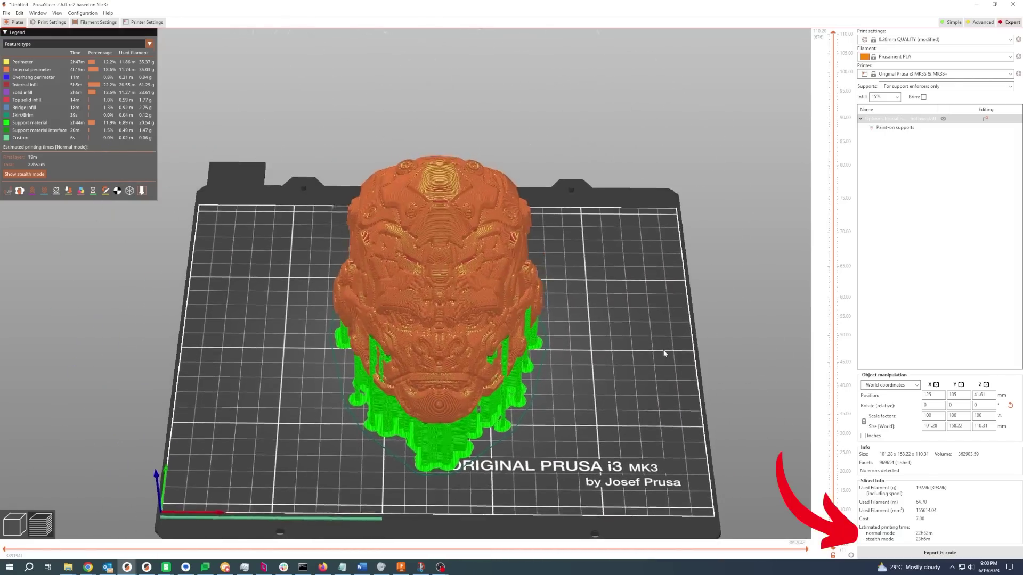
{"action": "scroll", "coordinate": [663, 349], "scroll_direction": "down", "scroll_amount": 3}
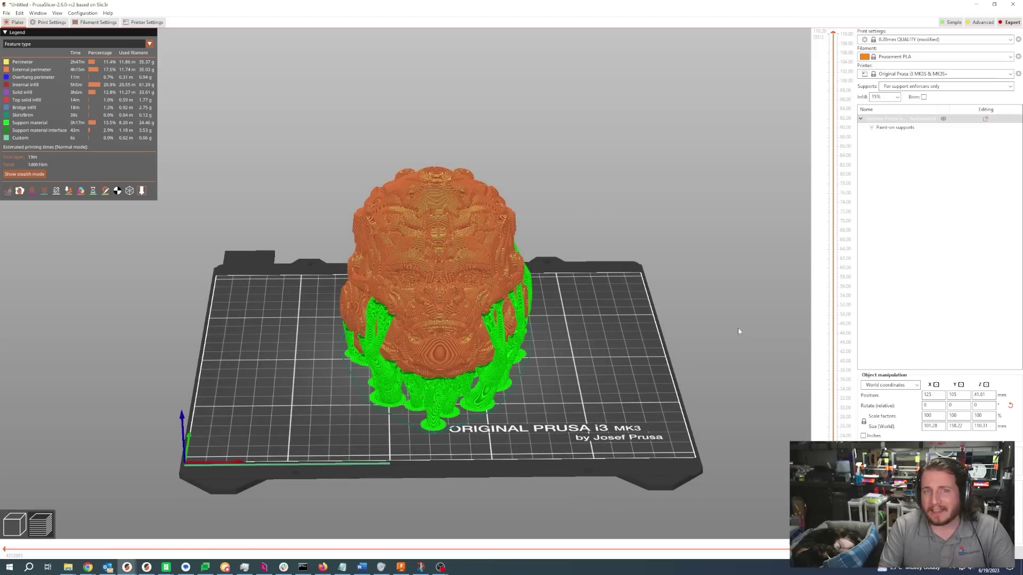
- Orbit and zoom the sliced preview to study the organic tree supports from below
{"action": "left_click_drag", "start_coordinate": [728, 338], "coordinate": [587, 410]}
{"action": "scroll", "coordinate": [597, 405], "scroll_direction": "up", "scroll_amount": 5}
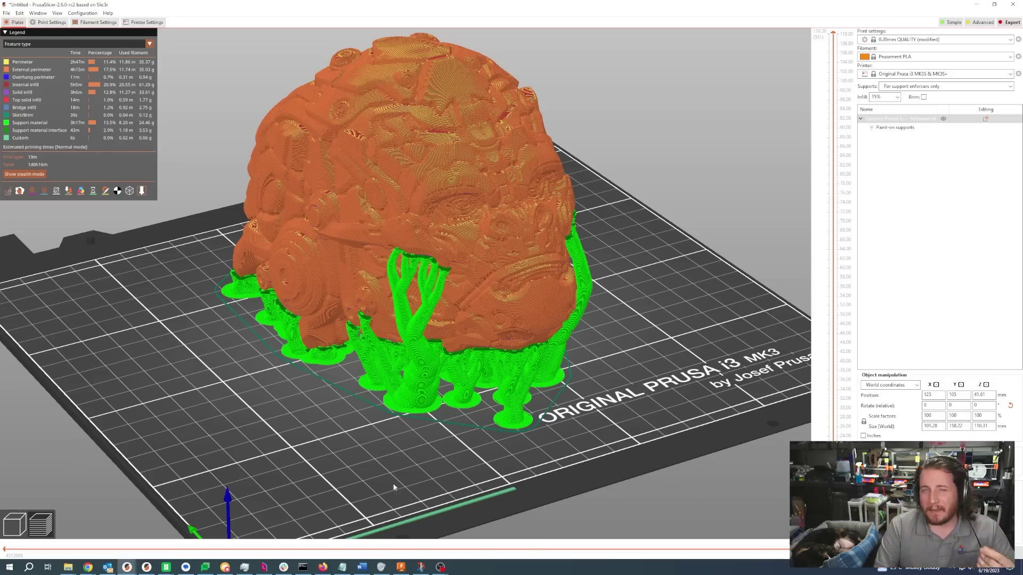
{"action": "scroll", "coordinate": [596, 448], "scroll_direction": "up", "scroll_amount": 5}
{"action": "left_click_drag", "start_coordinate": [597, 449], "coordinate": [508, 406]}
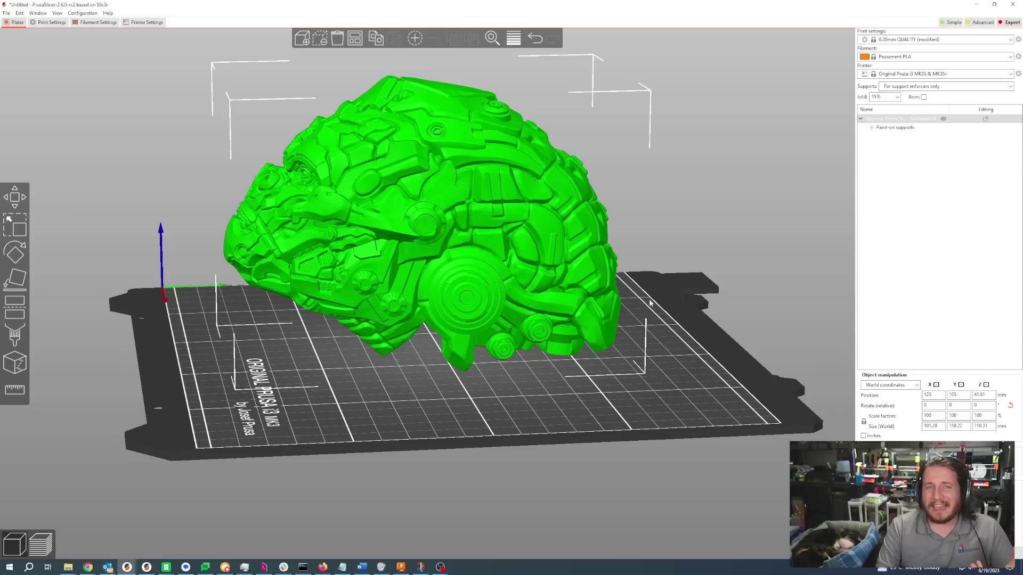
- Check the helmet's faces with Place on face (F), then deselect to leave the tool
{"action": "left_click_drag", "start_coordinate": [648, 303], "coordinate": [661, 365]}
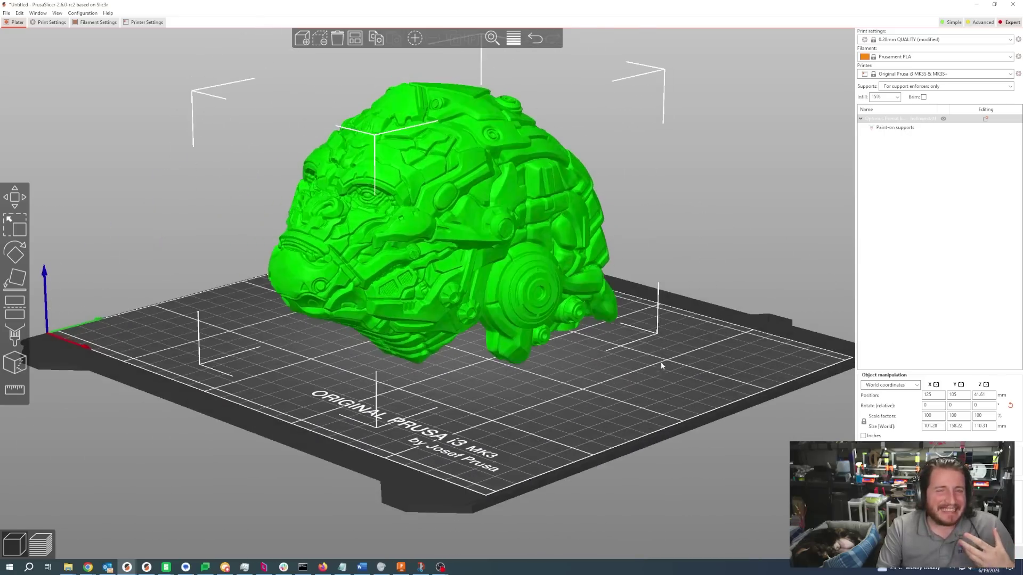
{"action": "left_click_drag", "start_coordinate": [655, 295], "coordinate": [659, 340]}
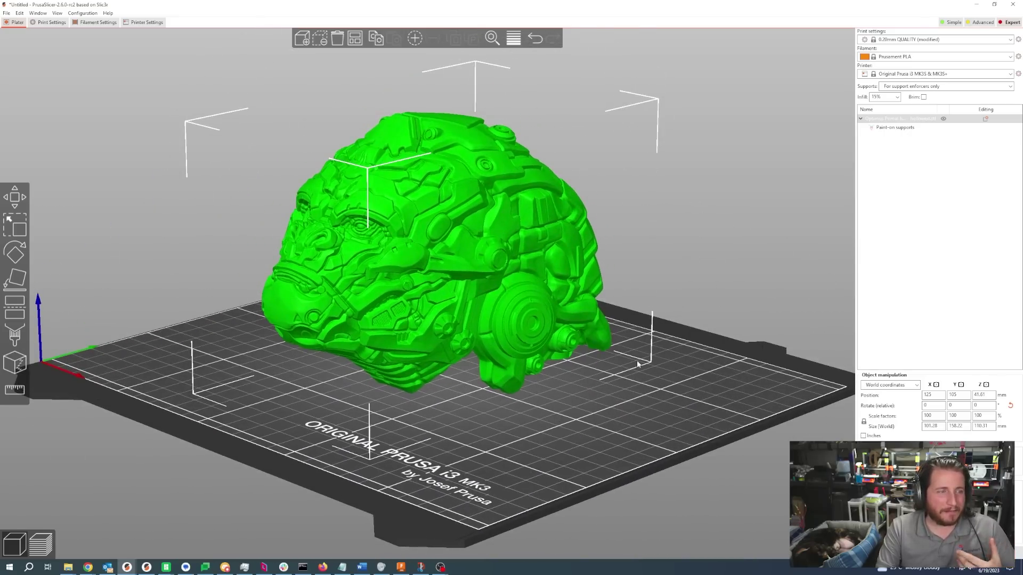
{"action": "key", "text": "f"}
{"action": "left_click_drag", "start_coordinate": [277, 405], "coordinate": [255, 411]}
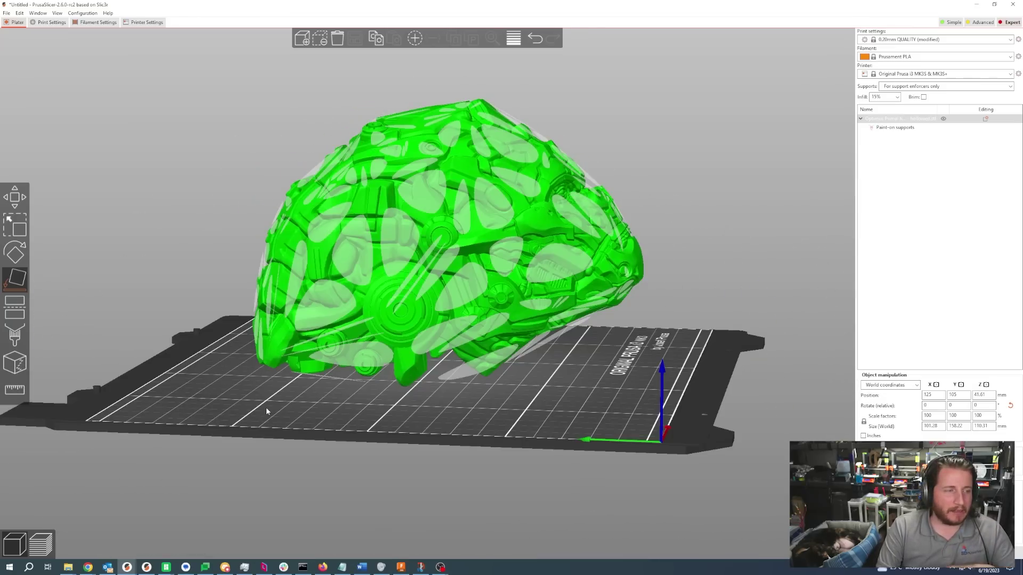
{"action": "left_click", "coordinate": [266, 407]}
- Reselect the robot head and open the Cut tool, with the plane at 55.16 mm
{"action": "left_click", "coordinate": [383, 264]}
{"action": "left_click_drag", "start_coordinate": [498, 434], "coordinate": [495, 443]}
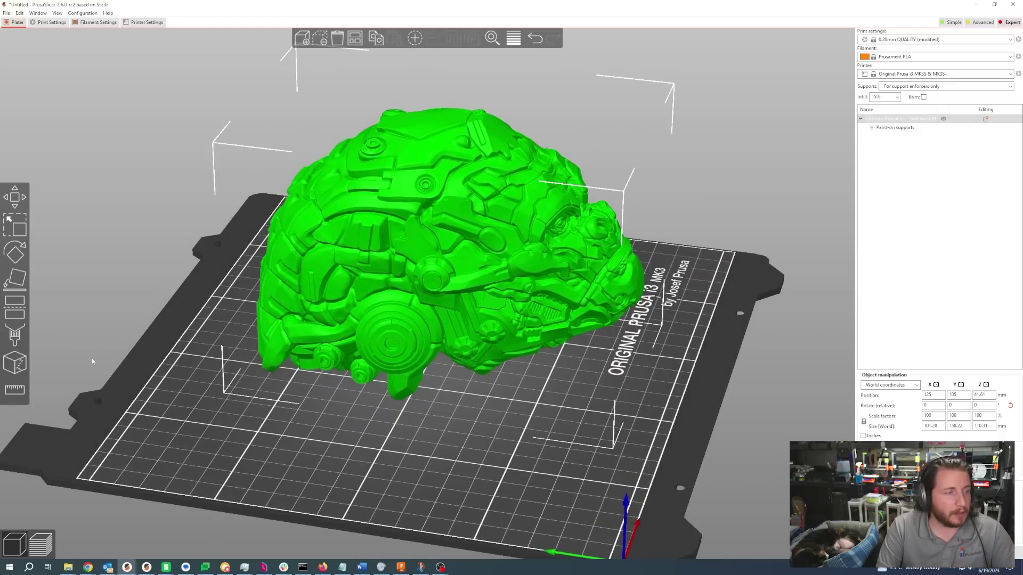
{"action": "left_click", "coordinate": [18, 307]}
{"action": "mouse_move", "coordinate": [308, 484]}
{"action": "left_mouse_down"}
{"action": "mouse_move", "coordinate": [313, 475]}
{"action": "mouse_move", "coordinate": [312, 483]}
{"action": "left_mouse_up"}
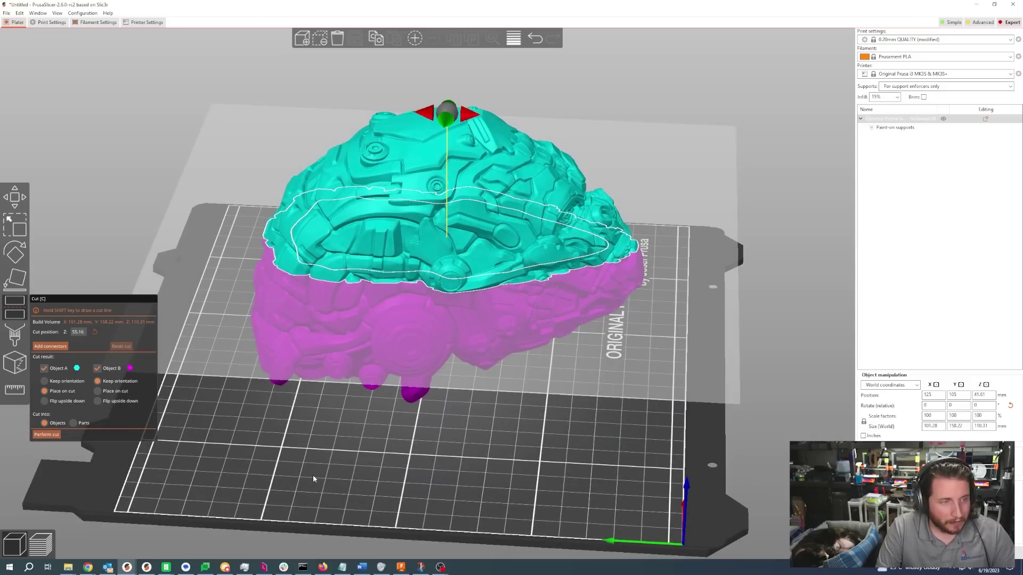
- Move the cut plane to 54.47 mm and tilt it diagonally through the head for connectors
{"action": "left_click_drag", "start_coordinate": [458, 250], "coordinate": [487, 330]}
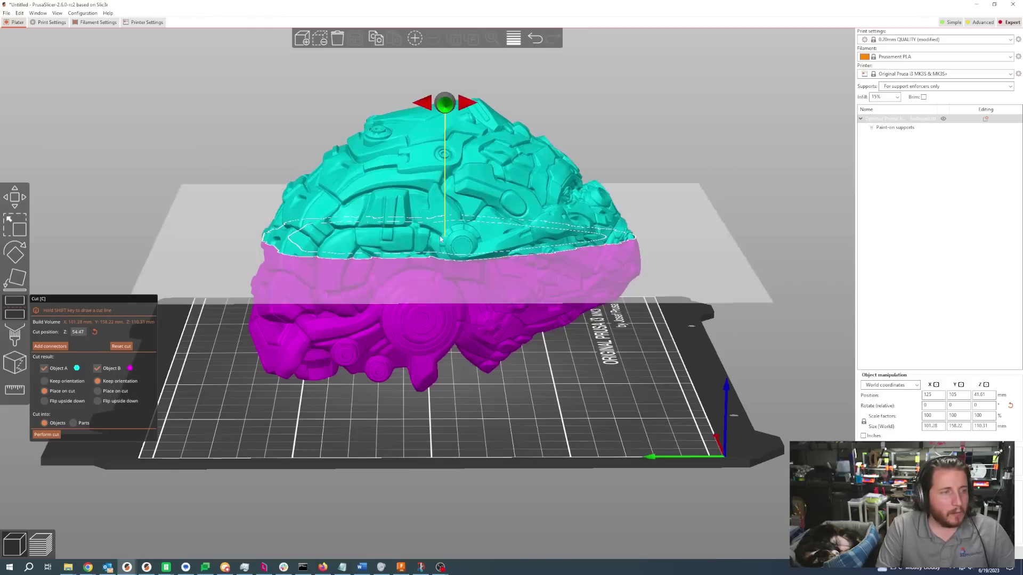
{"action": "left_click_drag", "start_coordinate": [445, 103], "coordinate": [692, 411]}
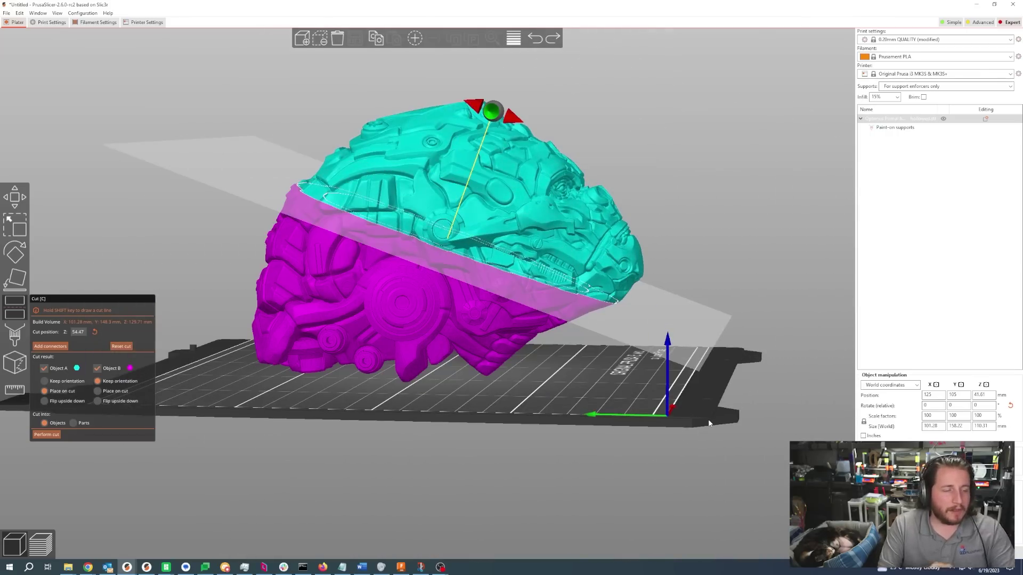
{"action": "left_click_drag", "start_coordinate": [708, 424], "coordinate": [308, 418]}
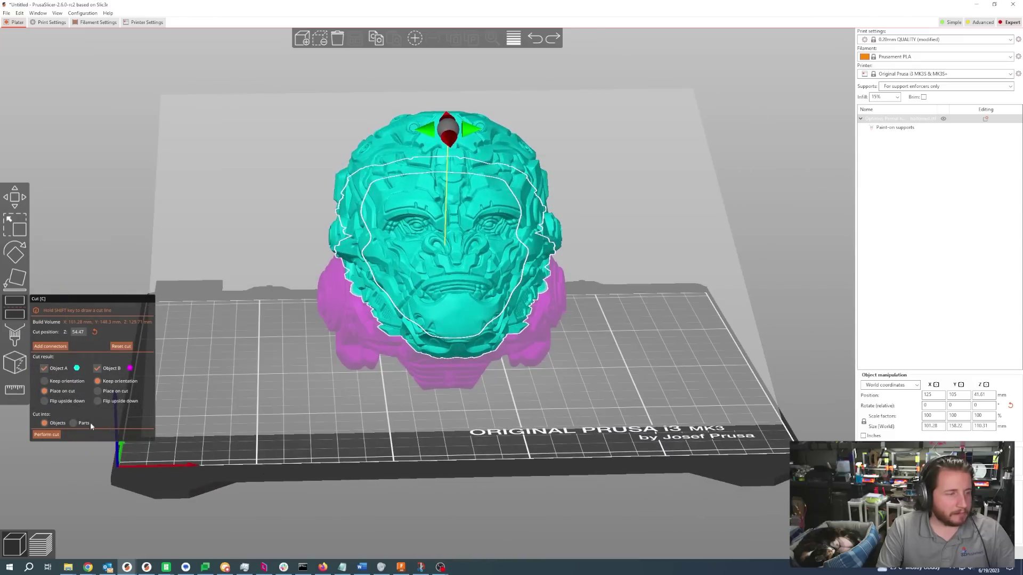
{"action": "left_click", "coordinate": [62, 347]}
- Switch the cut connectors from Plug/Circle to Dowel type with a Square shape
{"action": "left_click_drag", "start_coordinate": [229, 386], "coordinate": [227, 395]}
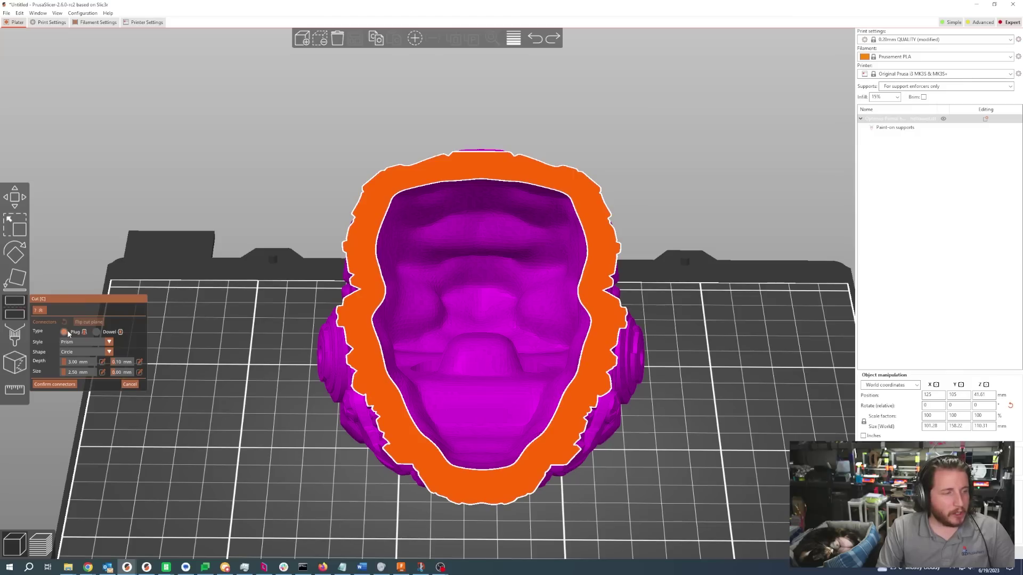
{"action": "left_click", "coordinate": [97, 333]}
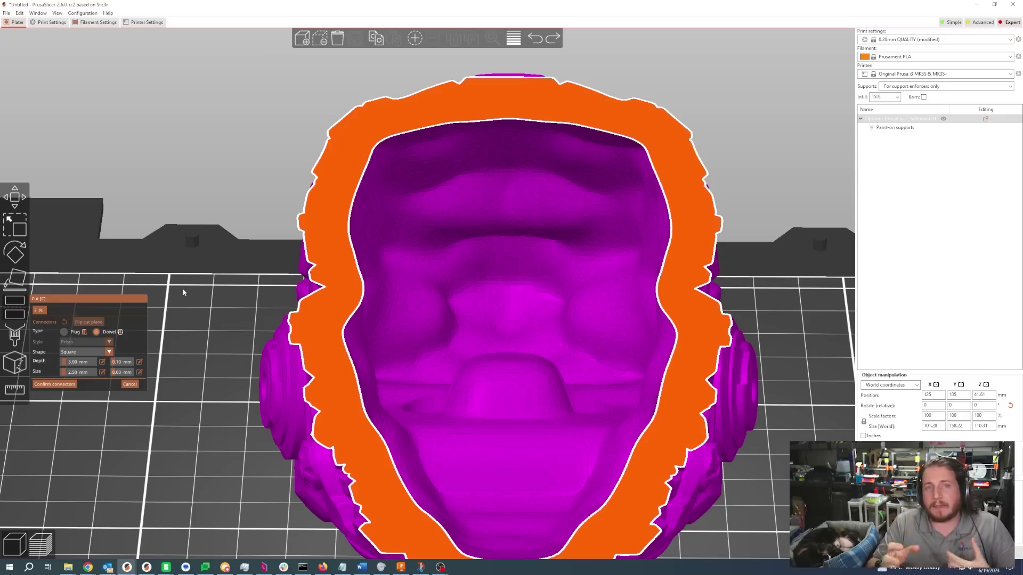
{"action": "scroll", "coordinate": [182, 292], "scroll_direction": "down", "scroll_amount": 3}
{"action": "scroll", "coordinate": [360, 205], "scroll_direction": "up", "scroll_amount": 3}
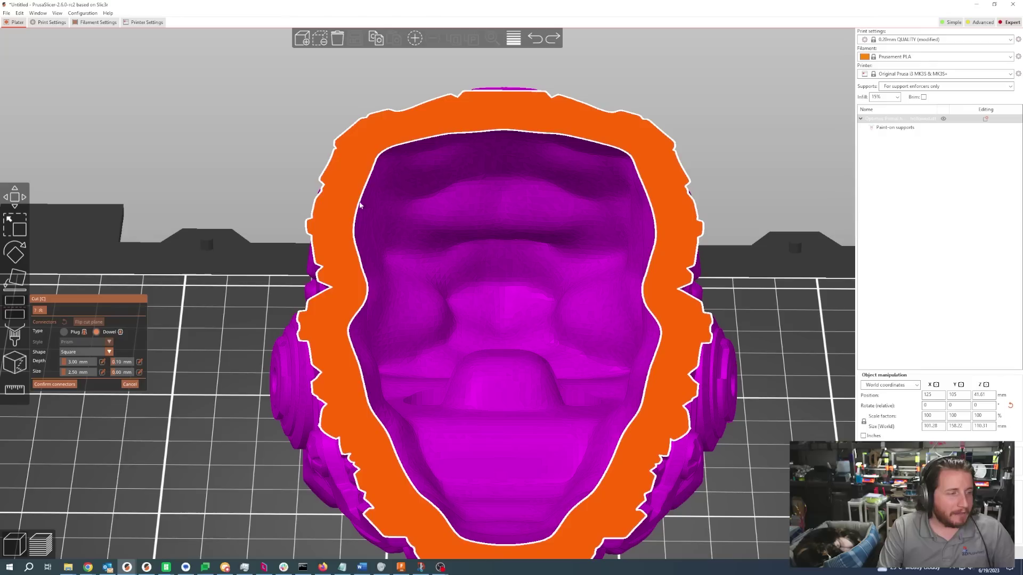
- Ring the cut face with square dowel connectors, move the stray one inside, set depth 6.51 mm
{"action": "left_click", "coordinate": [341, 197]}
{"action": "left_click", "coordinate": [325, 327]}
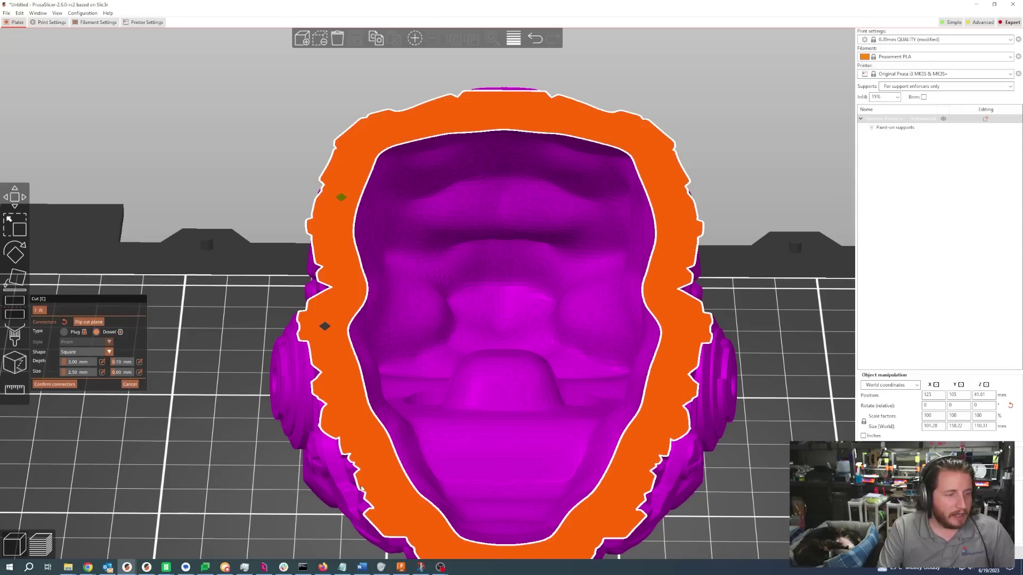
{"action": "left_click", "coordinate": [377, 468]}
{"action": "left_click", "coordinate": [603, 513]}
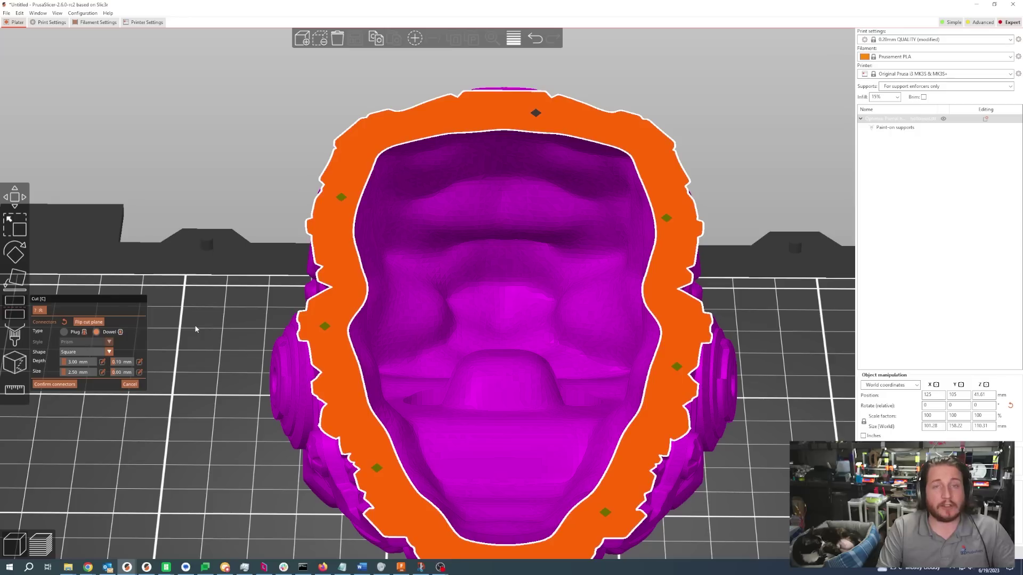
{"action": "scroll", "coordinate": [210, 330], "scroll_direction": "down", "scroll_amount": 2}
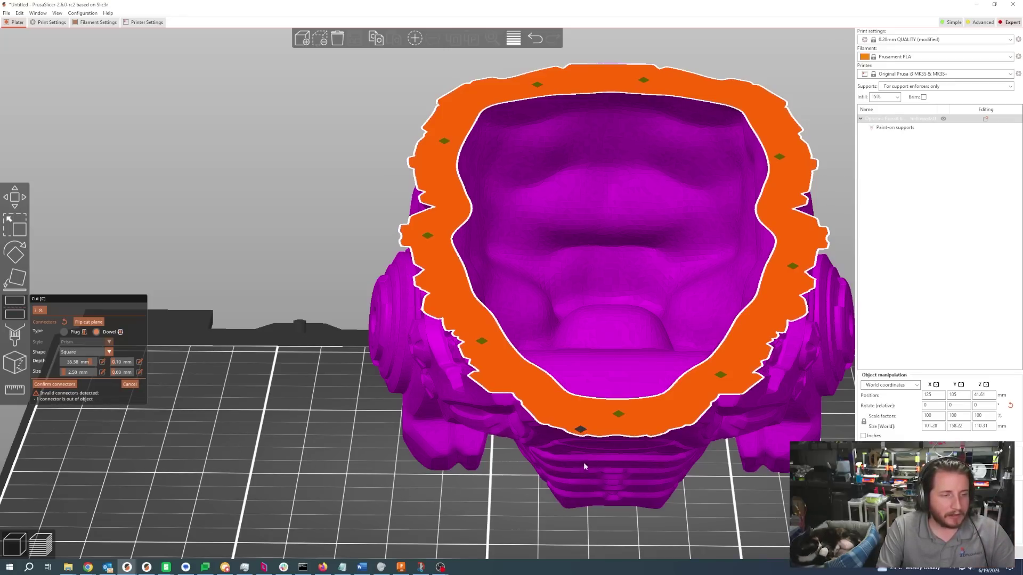
{"action": "left_click_drag", "start_coordinate": [580, 430], "coordinate": [578, 425]}
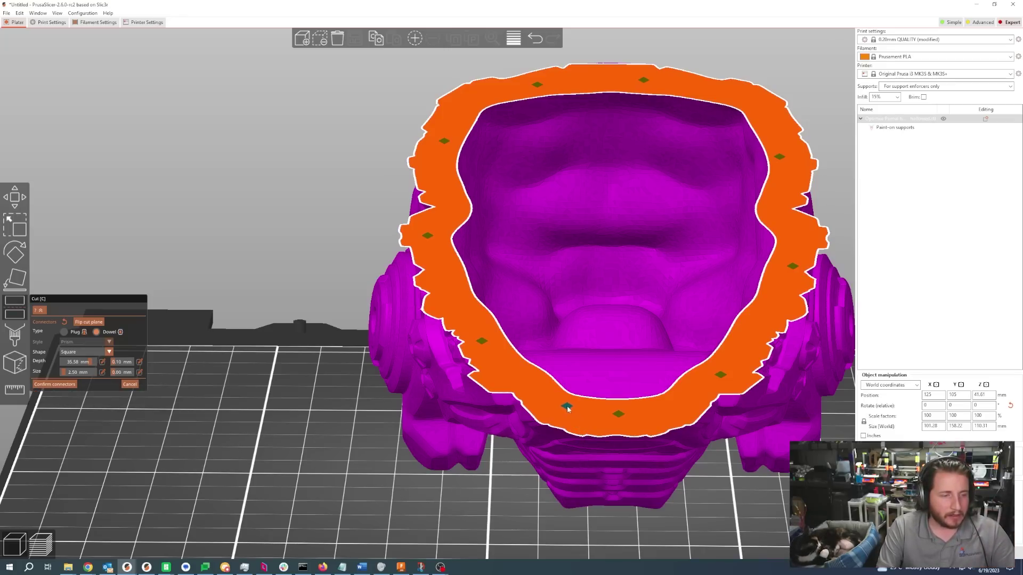
{"action": "mouse_move", "coordinate": [410, 509]}
{"action": "left_mouse_down"}
{"action": "mouse_move", "coordinate": [450, 503]}
{"action": "mouse_move", "coordinate": [410, 508]}
{"action": "left_mouse_up"}
{"action": "left_click_drag", "start_coordinate": [90, 366], "coordinate": [86, 368]}
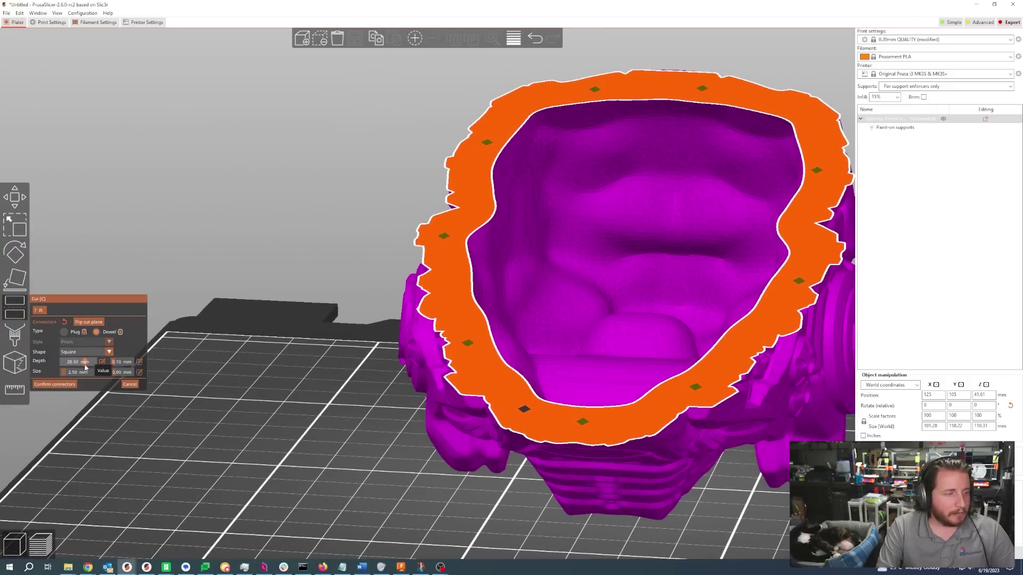
{"action": "left_click", "coordinate": [50, 384]}
- Cut the helmet into two halves with ten dowels and move the green half apart
{"action": "left_click", "coordinate": [69, 383]}
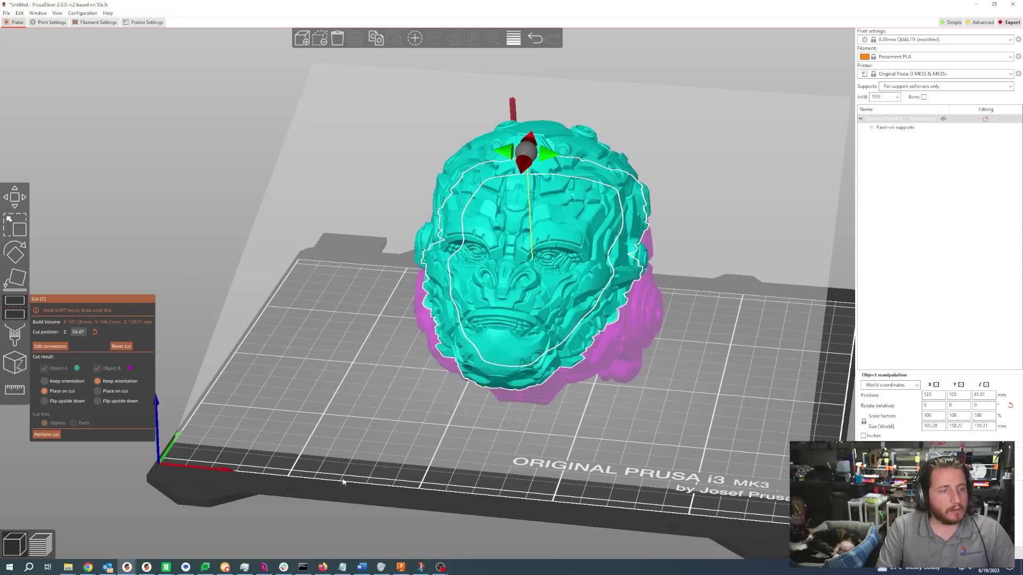
{"action": "left_click_drag", "start_coordinate": [343, 482], "coordinate": [367, 482]}
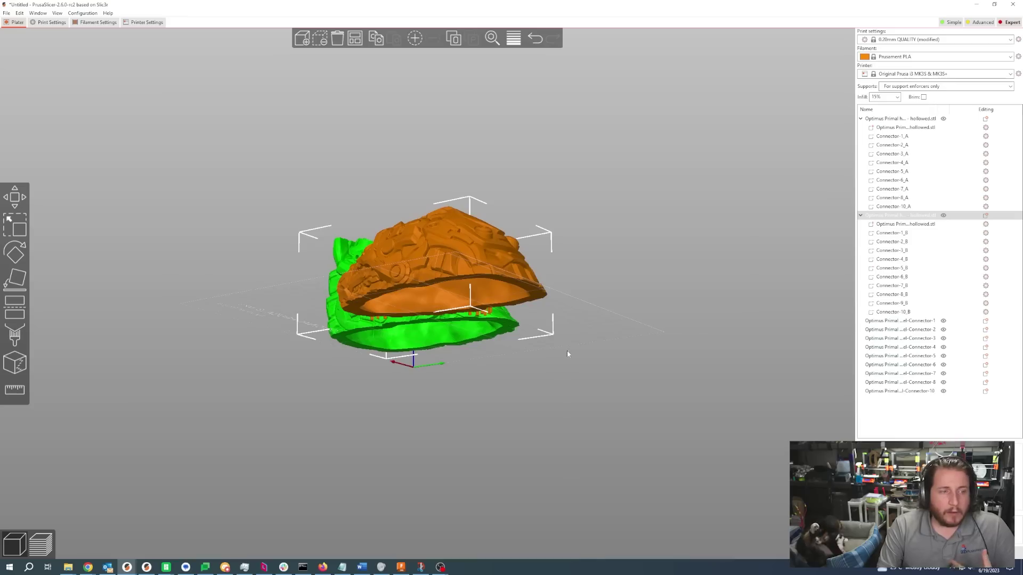
{"action": "left_click_drag", "start_coordinate": [567, 350], "coordinate": [486, 385]}
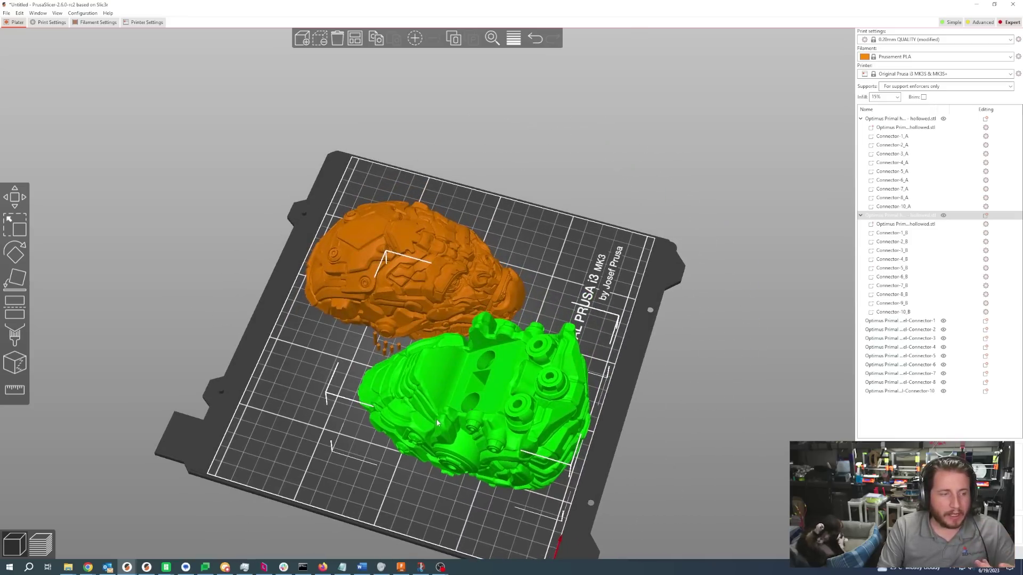
{"action": "left_click_drag", "start_coordinate": [436, 423], "coordinate": [367, 447]}
{"action": "left_click_drag", "start_coordinate": [617, 334], "coordinate": [403, 371]}
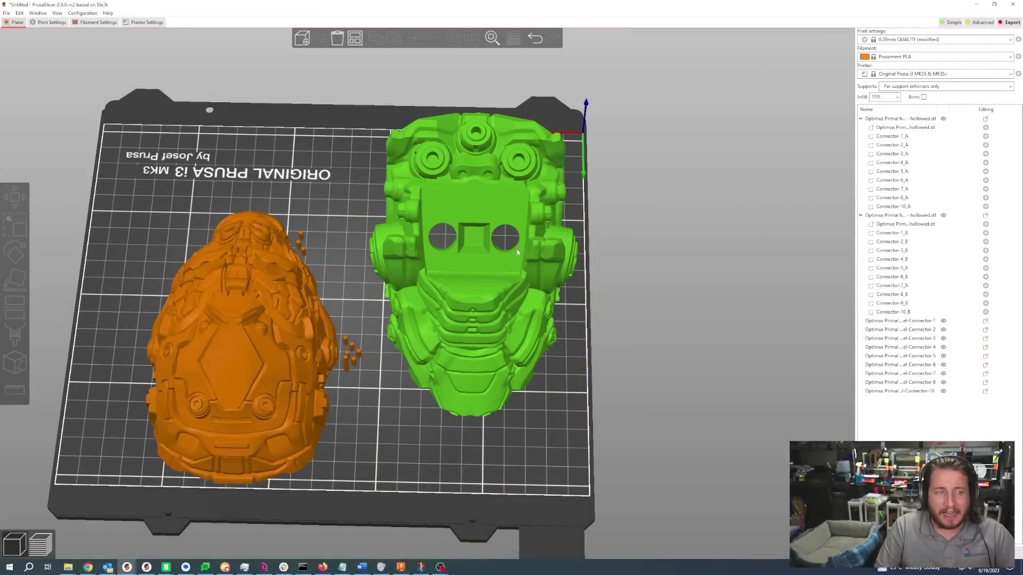
{"action": "right_click", "coordinate": [469, 315]}
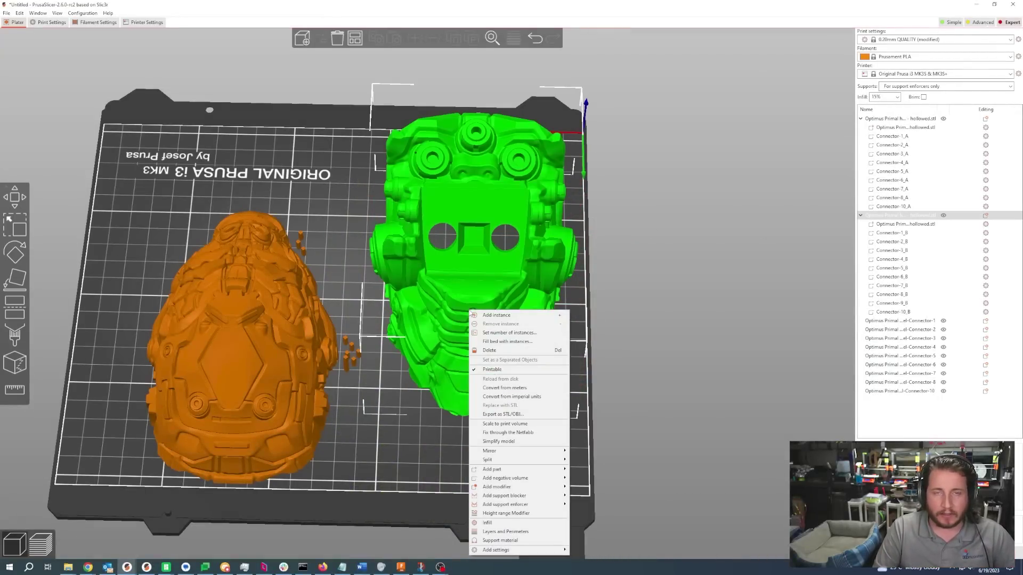
- Add an 'Embossed text' text part to the face half and zoom toward it
{"action": "mouse_move", "coordinate": [550, 473]}
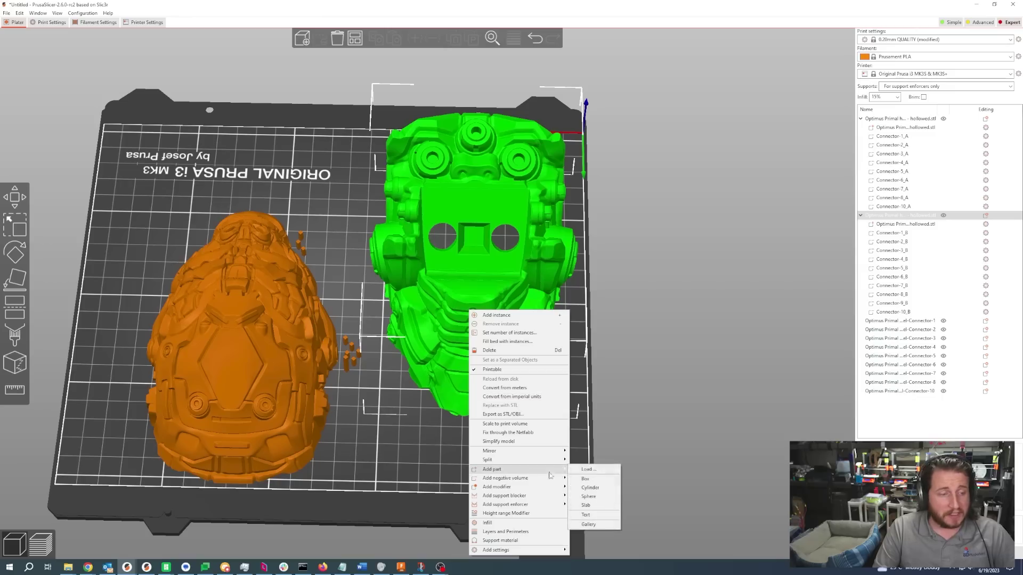
{"action": "left_click", "coordinate": [586, 515]}
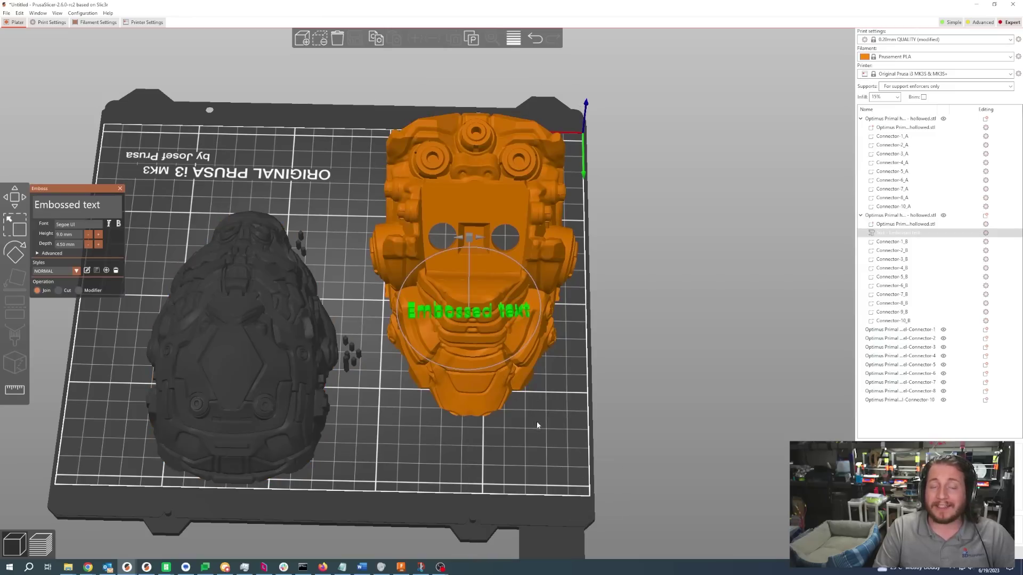
{"action": "scroll", "coordinate": [446, 436], "scroll_direction": "up", "scroll_amount": 5}
{"action": "left_click_drag", "start_coordinate": [443, 436], "coordinate": [391, 467]}
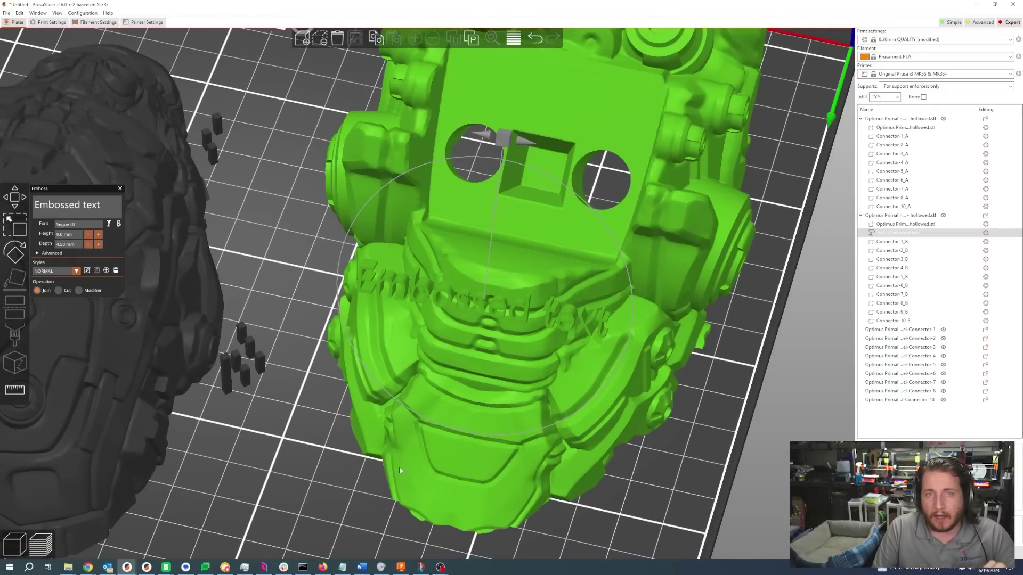
- Enable Use surface under the Emboss panel's Advanced options so the lettering wraps the face
{"action": "left_click", "coordinate": [50, 254]}
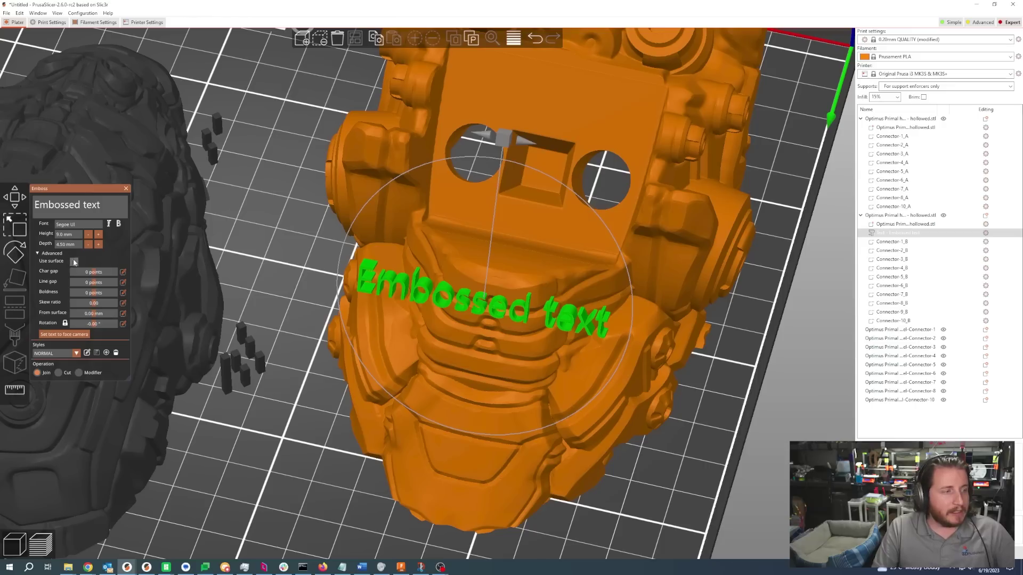
{"action": "left_click", "coordinate": [74, 261]}
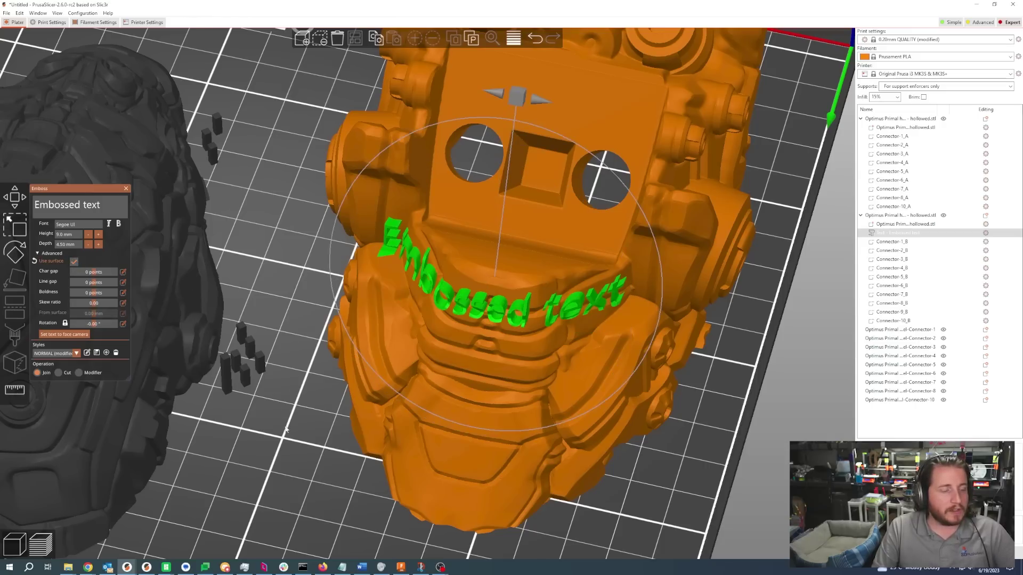
{"action": "left_click_drag", "start_coordinate": [286, 430], "coordinate": [426, 434]}
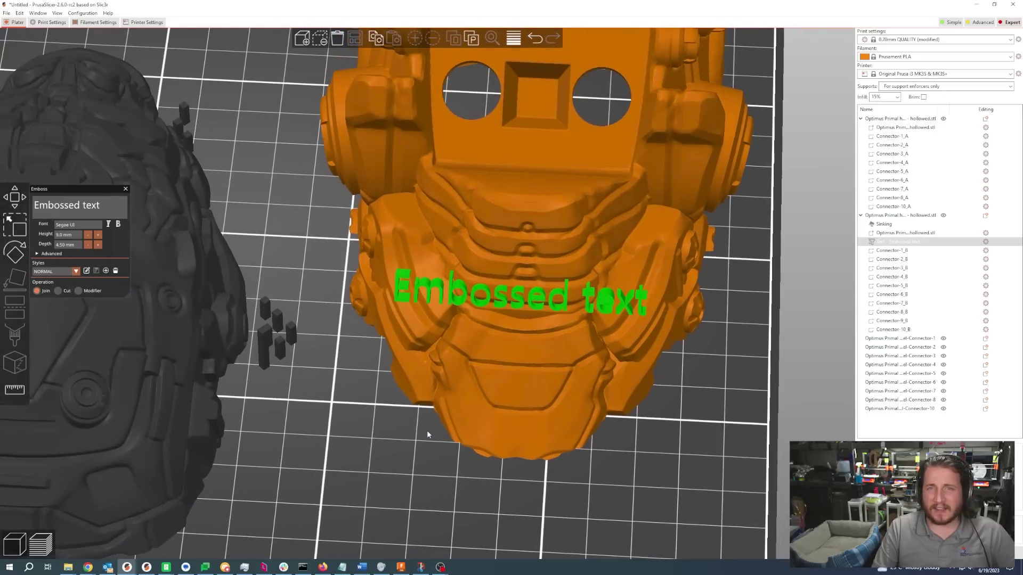
{"action": "left_click", "coordinate": [40, 254]}
{"action": "left_click", "coordinate": [73, 262]}
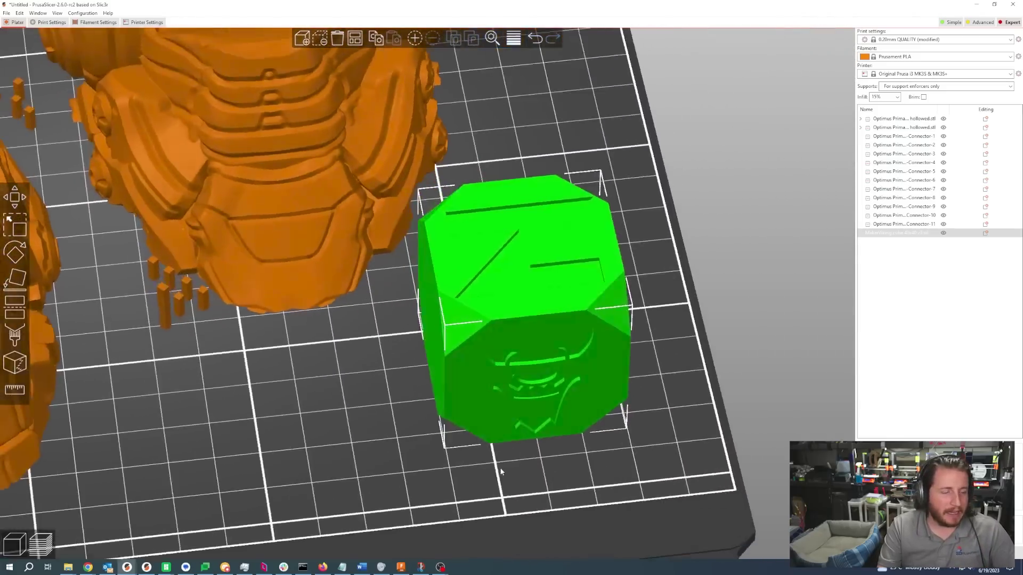
- Measure the distance between two edges of the calibration cube, reading 20.463 mm
{"action": "left_click_drag", "start_coordinate": [501, 471], "coordinate": [549, 312]}
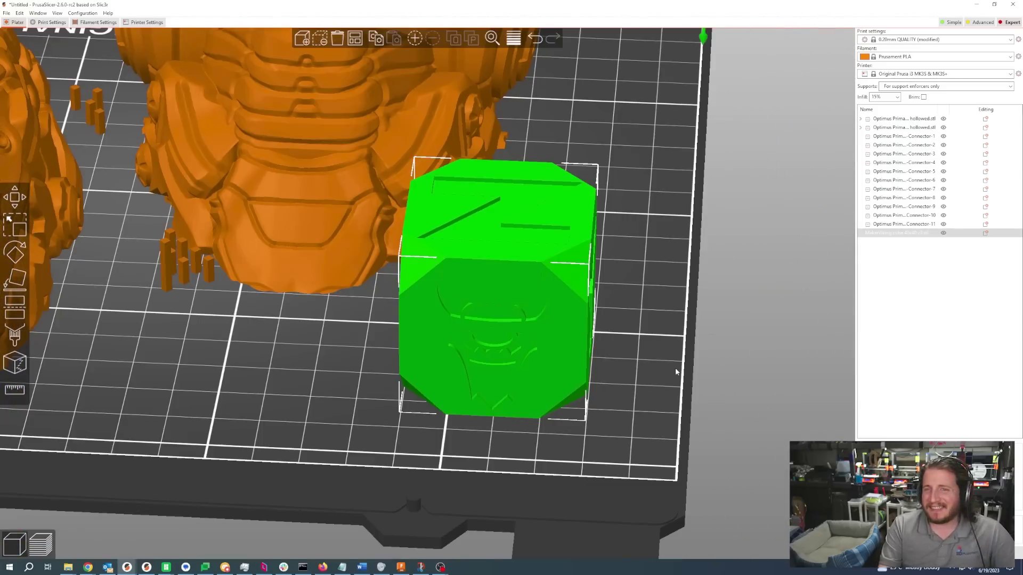
{"action": "left_click_drag", "start_coordinate": [676, 371], "coordinate": [612, 479]}
{"action": "key", "text": "u"}
{"action": "scroll", "coordinate": [217, 335], "scroll_direction": "up", "scroll_amount": 10}
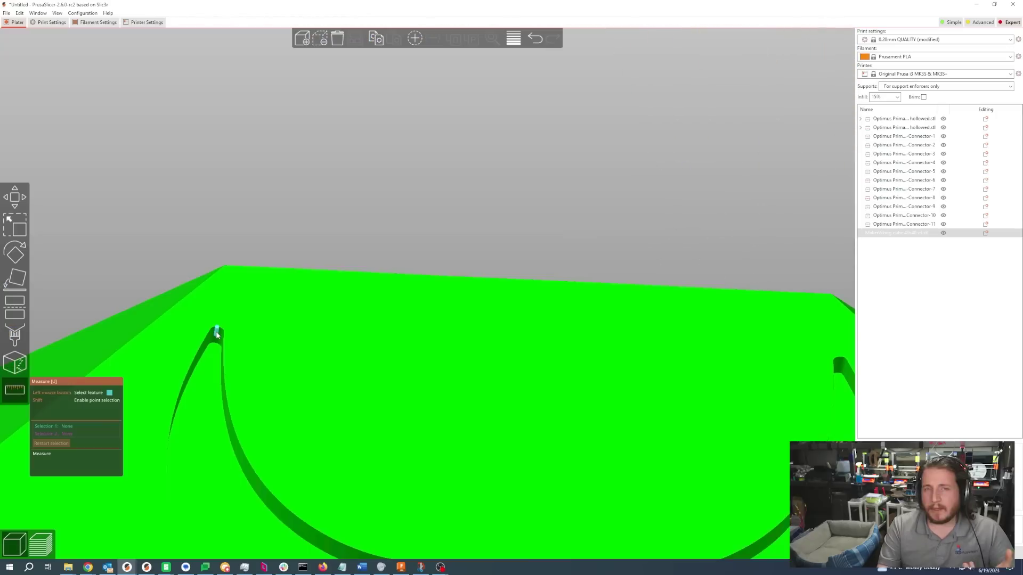
{"action": "left_click", "coordinate": [216, 333]}
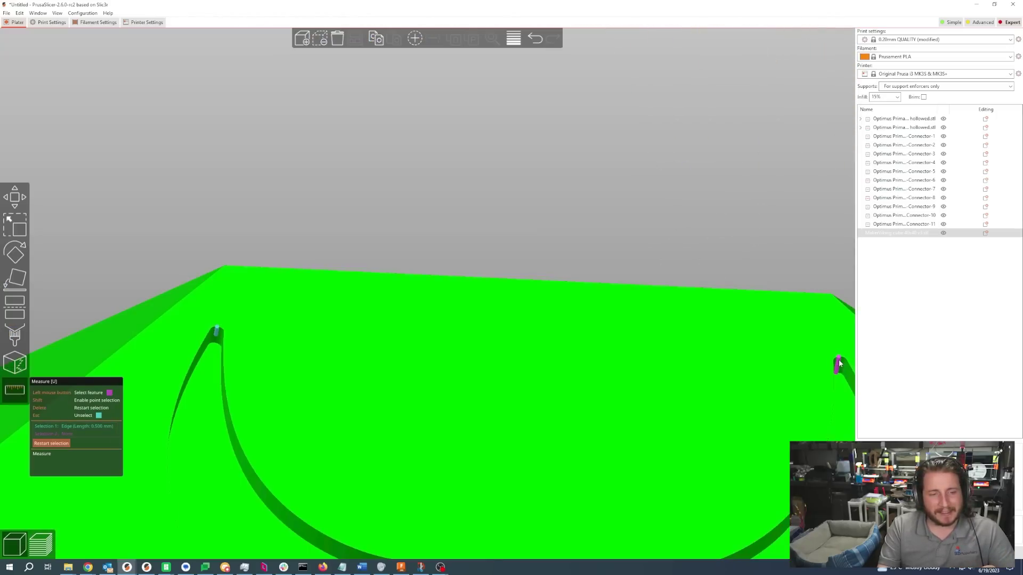
{"action": "left_click", "coordinate": [839, 364]}
{"action": "scroll", "coordinate": [614, 125], "scroll_direction": "down", "scroll_amount": 5}
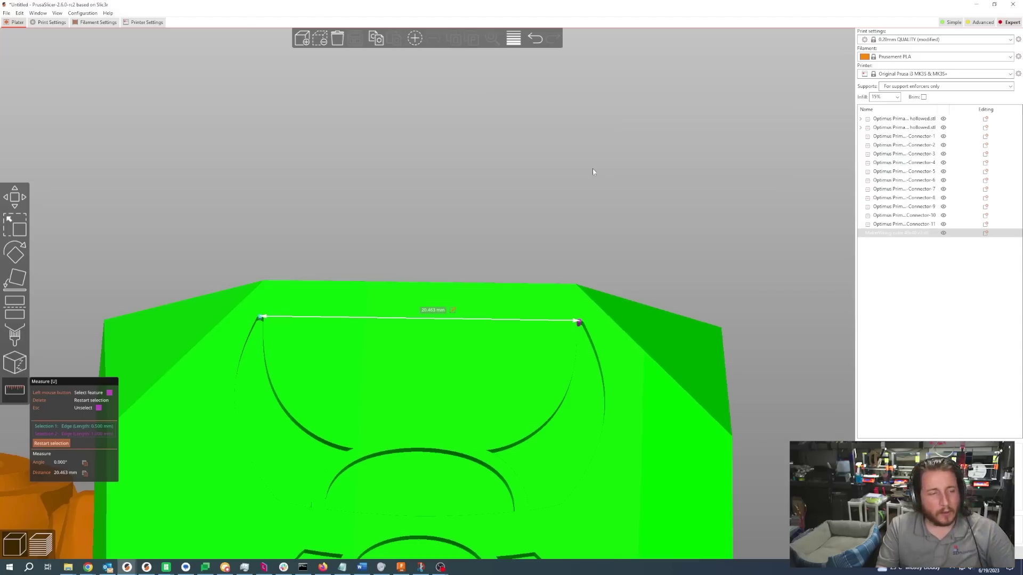
- Rescale the cube from its 20.463 mm edge to 15 mm
{"action": "left_click", "coordinate": [452, 313]}
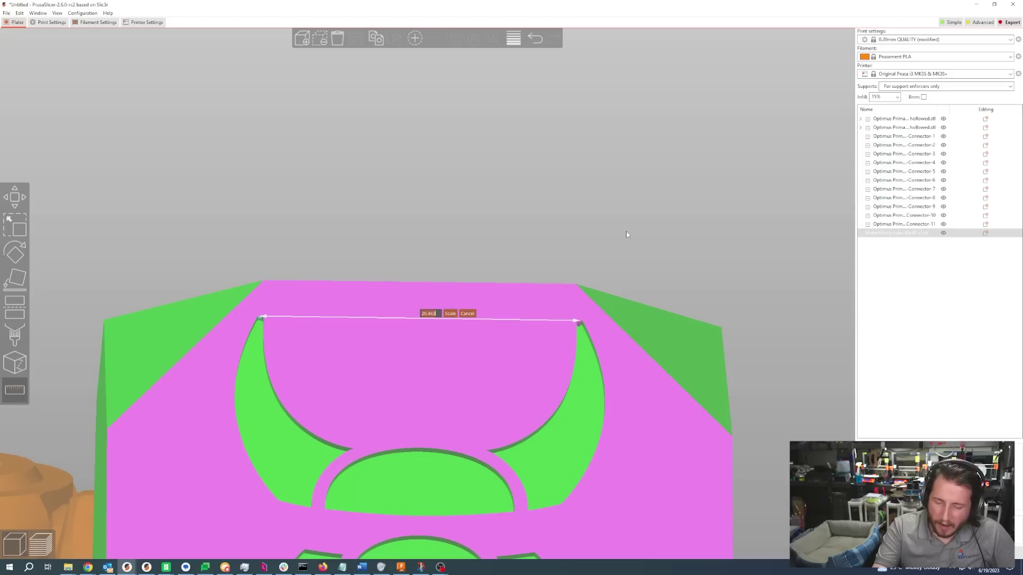
{"action": "type", "text": "15"}
{"action": "left_click", "coordinate": [452, 314]}
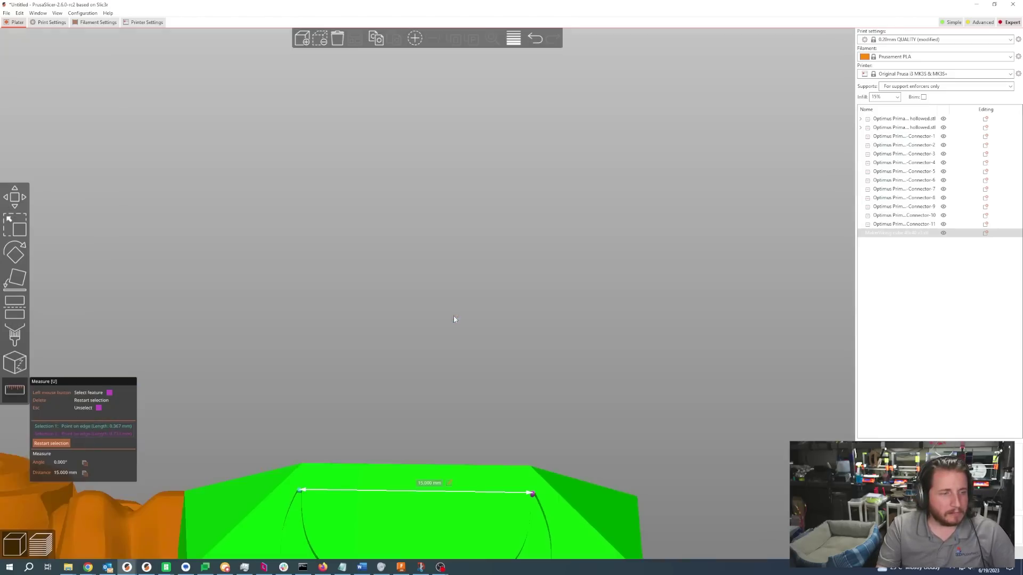
{"action": "scroll", "coordinate": [616, 241], "scroll_direction": "down", "scroll_amount": 3}
{"action": "scroll", "coordinate": [616, 289], "scroll_direction": "up", "scroll_amount": 3}
{"action": "left_click_drag", "start_coordinate": [616, 292], "coordinate": [626, 192]}
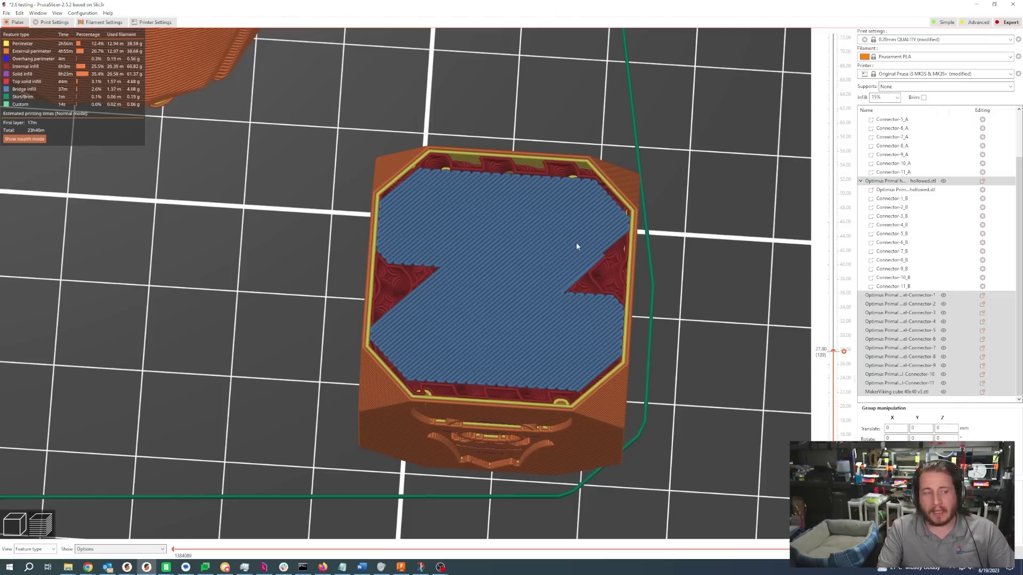
- Compare the cube's next layer up in 2.6.0-rc2 and 2.5.2, ending in 2.6.0-rc2
{"action": "left_click", "coordinate": [144, 567]}
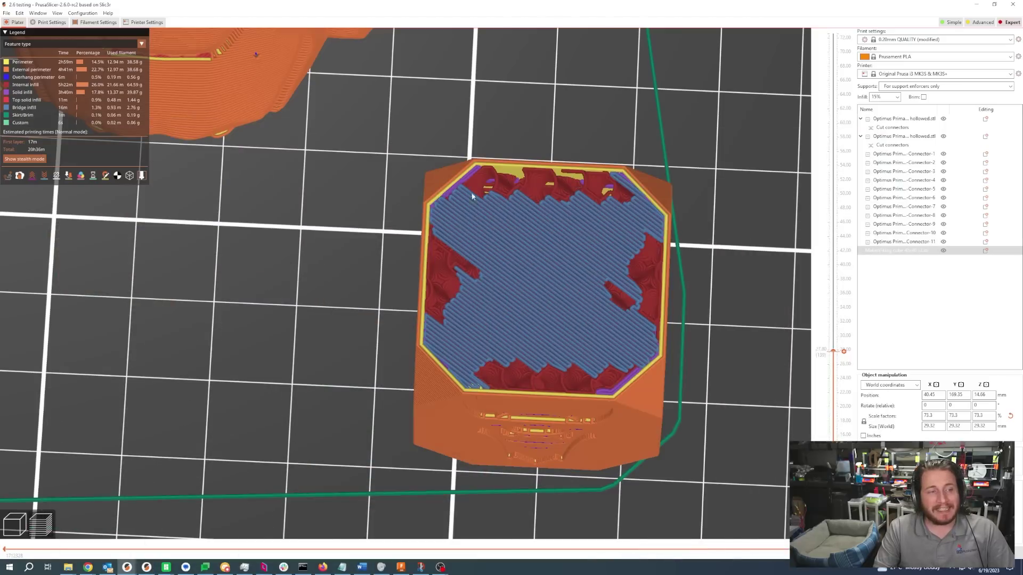
{"action": "scroll", "coordinate": [815, 344], "scroll_direction": "up", "scroll_amount": 1}
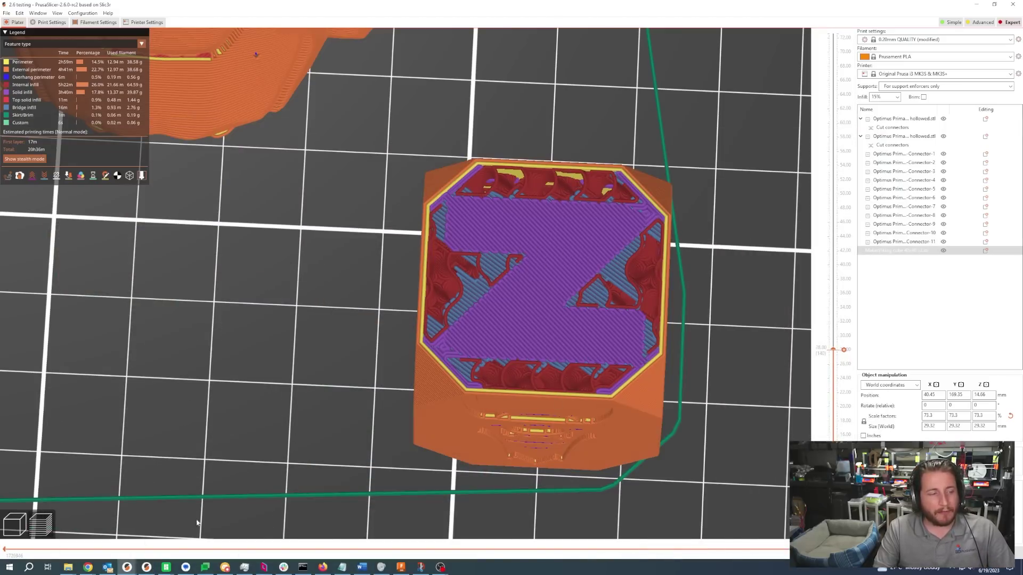
{"action": "left_click", "coordinate": [147, 566]}
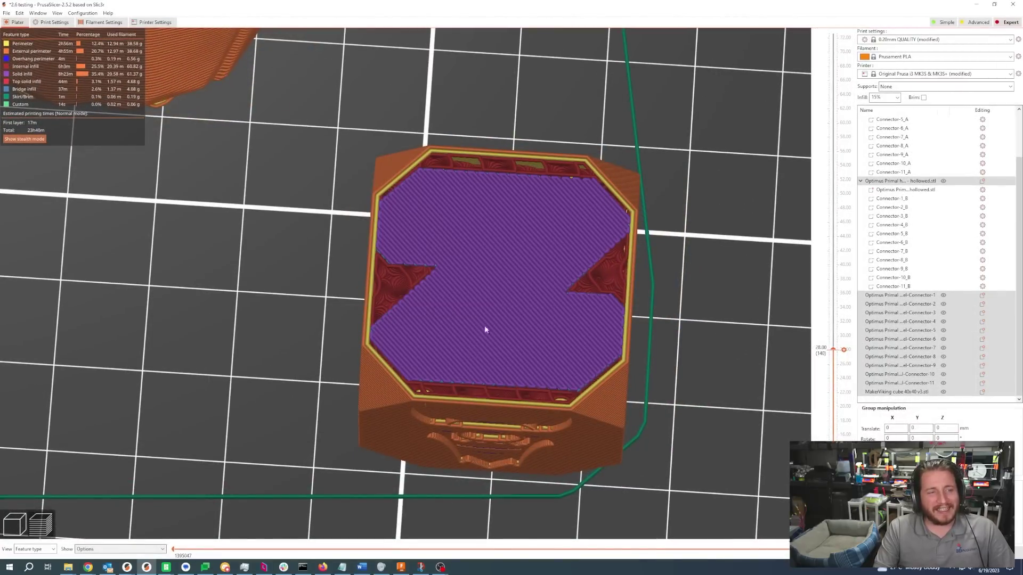
{"action": "left_click", "coordinate": [146, 566]}
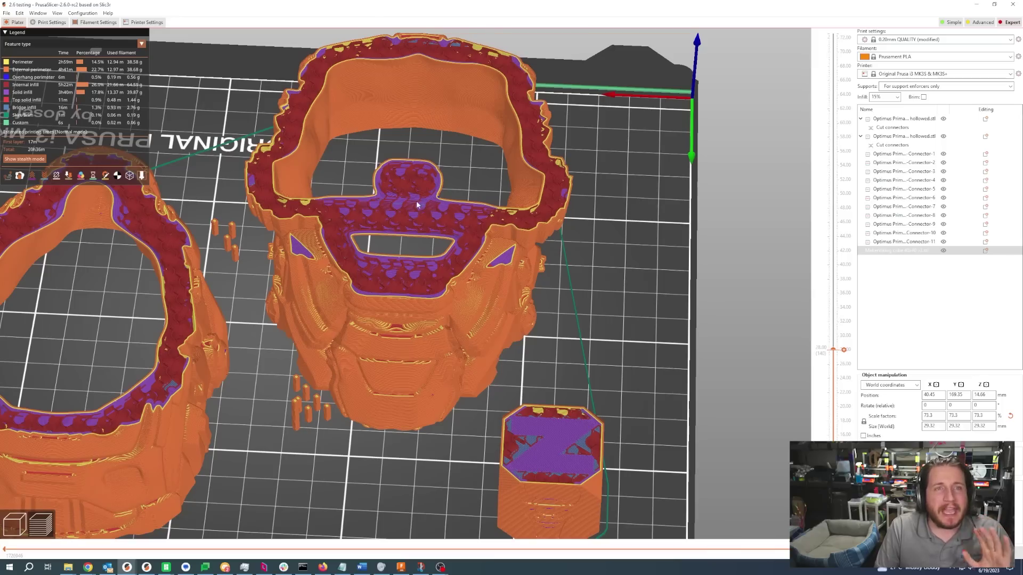
- Alternate between the 2.5.2 and 2.6.0-rc2 helmet slices, zooming into the infill, ending on 2.6.0-rc2
{"action": "scroll", "coordinate": [417, 205], "scroll_direction": "up", "scroll_amount": 5}
{"action": "scroll", "coordinate": [419, 232], "scroll_direction": "down", "scroll_amount": 2}
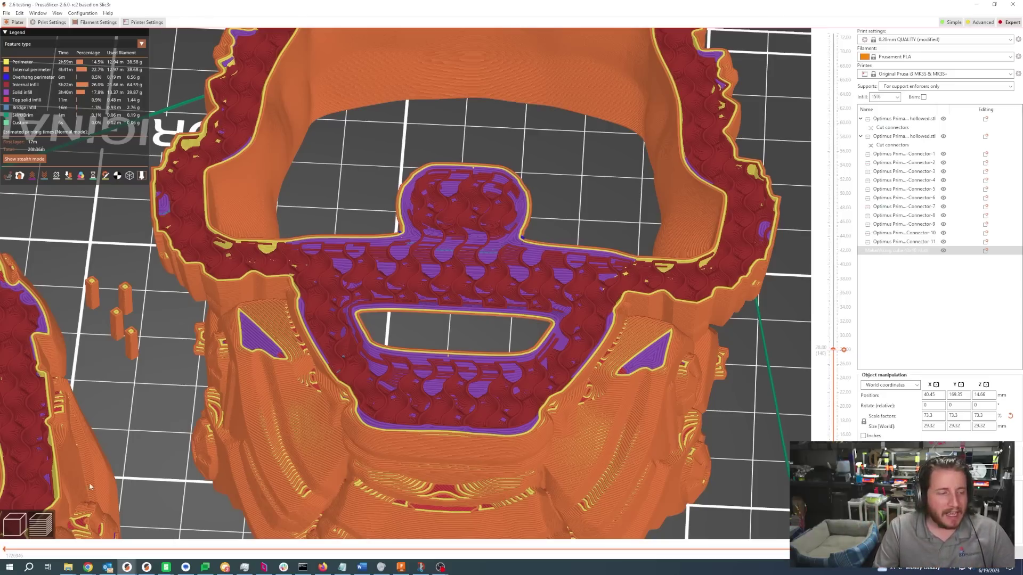
{"action": "key", "text": "alt+Tab"}
{"action": "scroll", "coordinate": [514, 326], "scroll_direction": "up", "scroll_amount": 3}
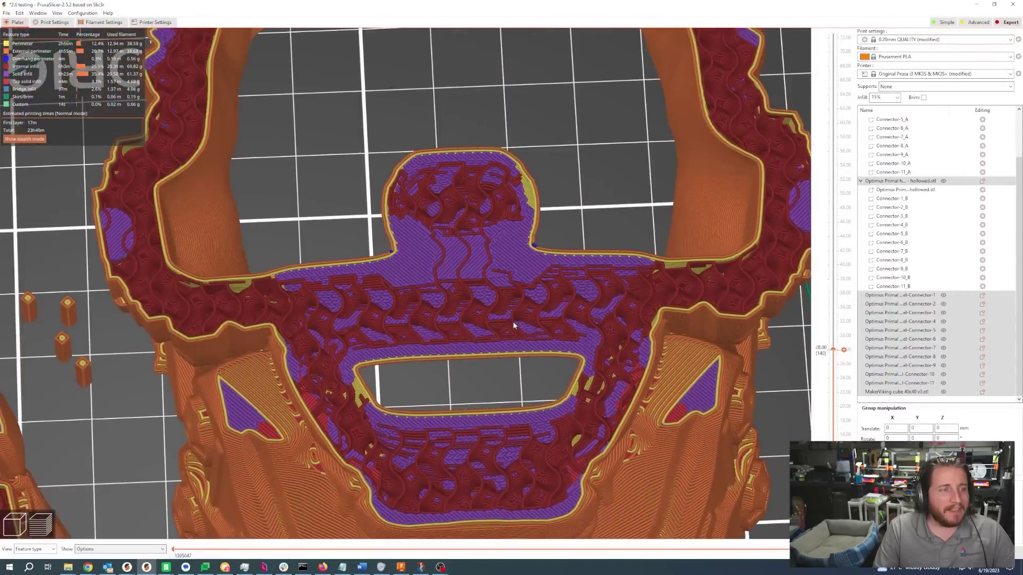
{"action": "scroll", "coordinate": [514, 320], "scroll_direction": "down", "scroll_amount": 3}
{"action": "scroll", "coordinate": [508, 316], "scroll_direction": "up", "scroll_amount": 4}
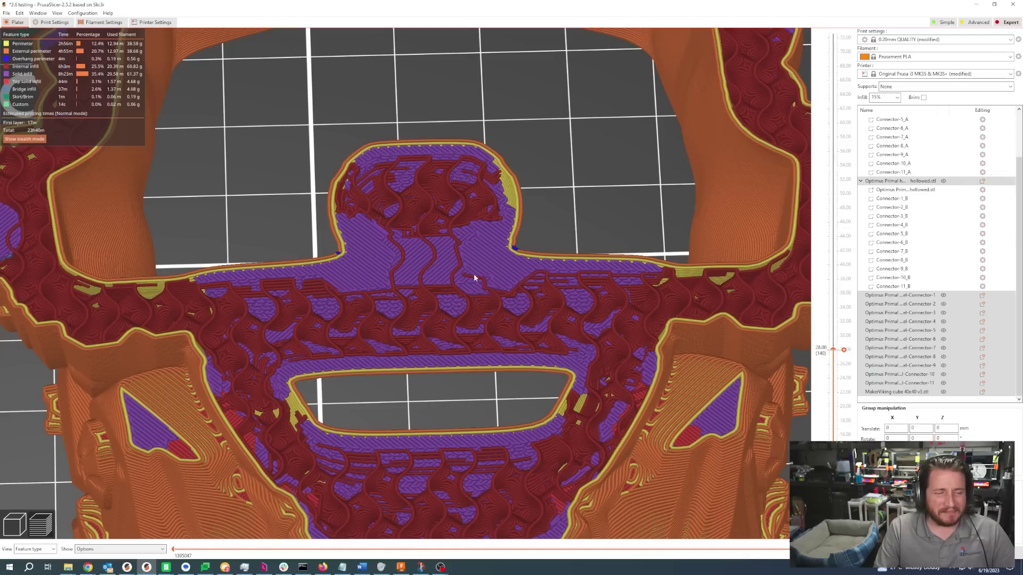
{"action": "left_click", "coordinate": [126, 567]}
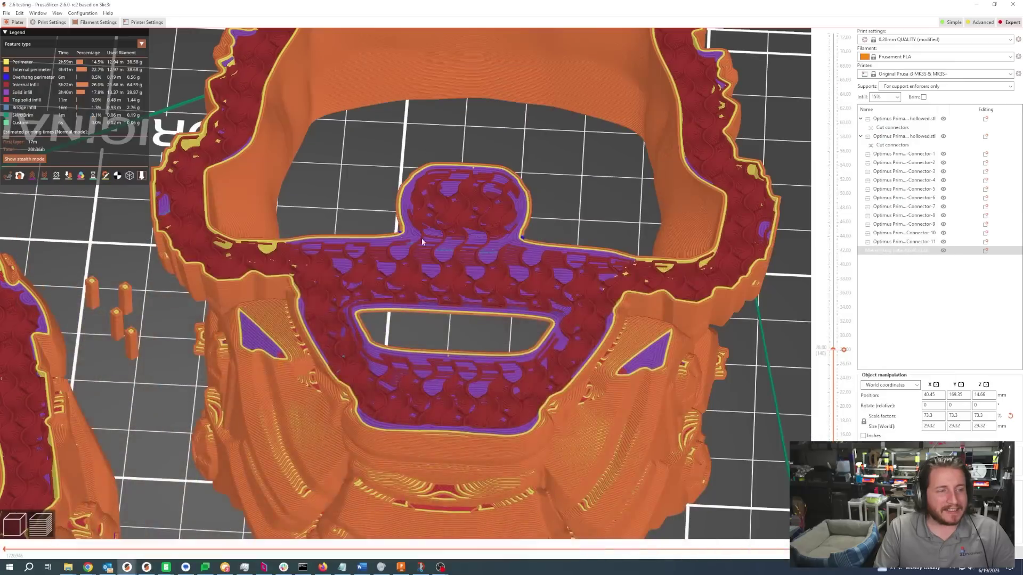
{"action": "scroll", "coordinate": [479, 236], "scroll_direction": "up", "scroll_amount": 3}
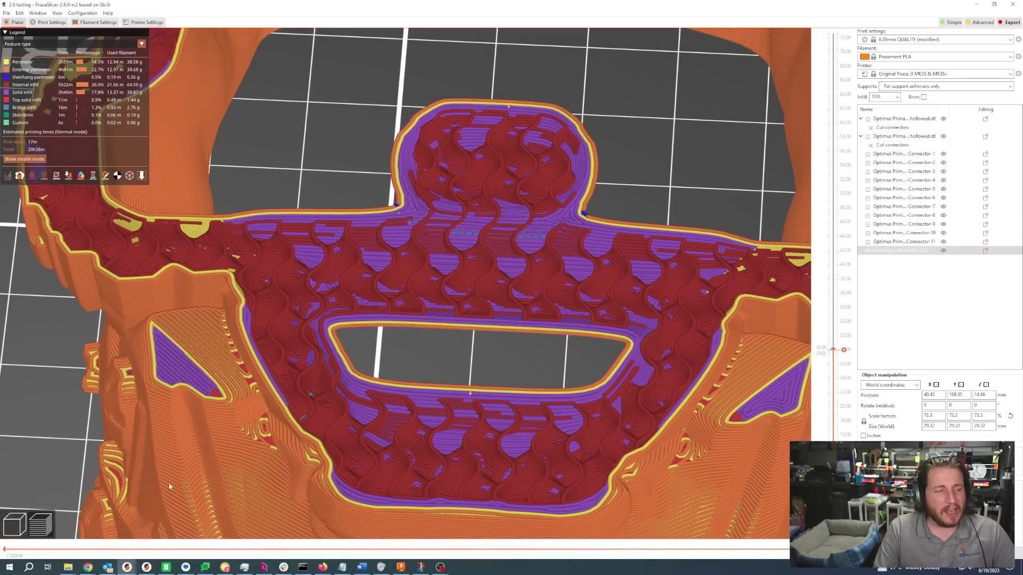
{"action": "left_click", "coordinate": [146, 566]}
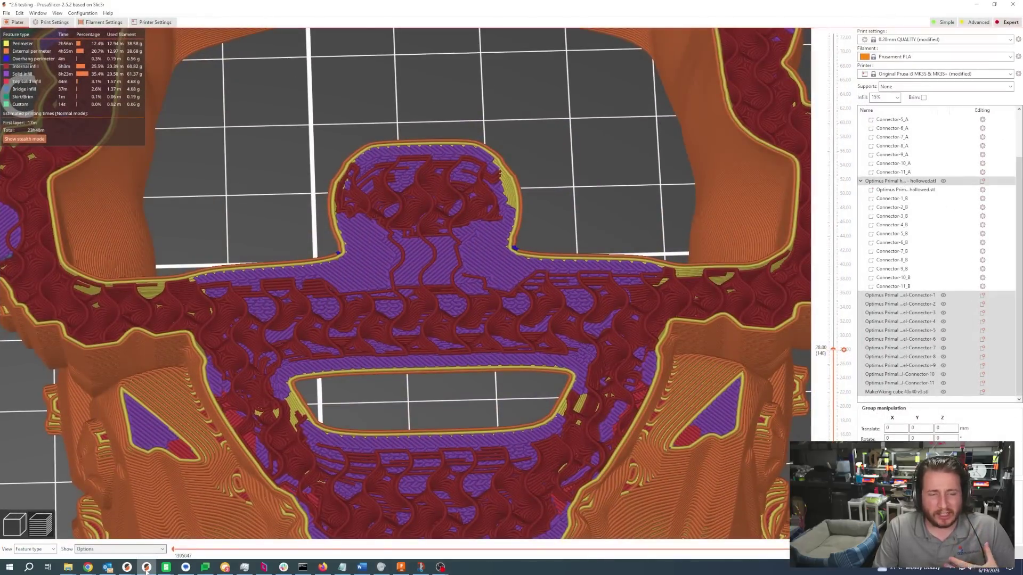
{"action": "left_click", "coordinate": [147, 567]}
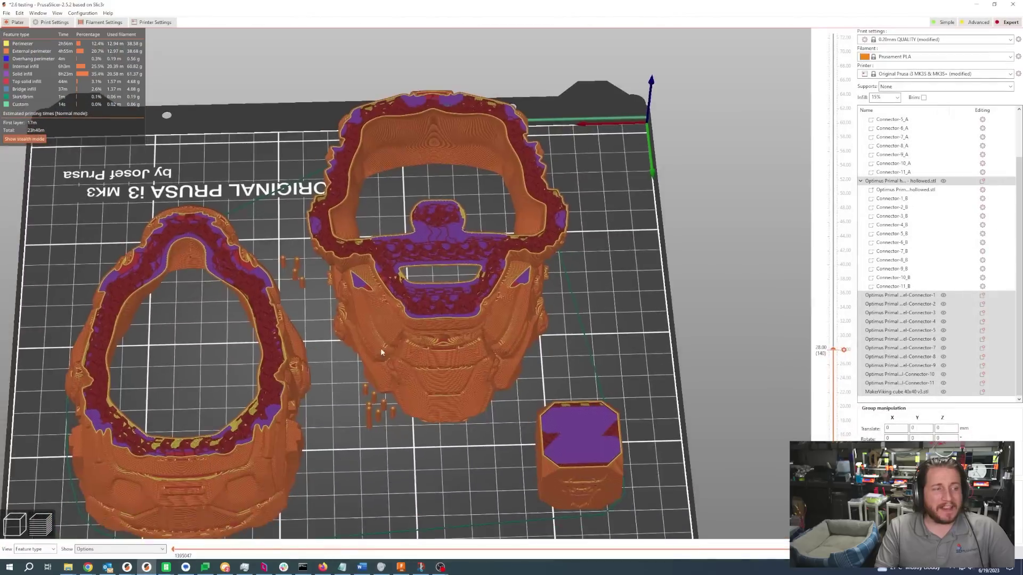
{"action": "scroll", "coordinate": [381, 347], "scroll_direction": "up", "scroll_amount": 3}
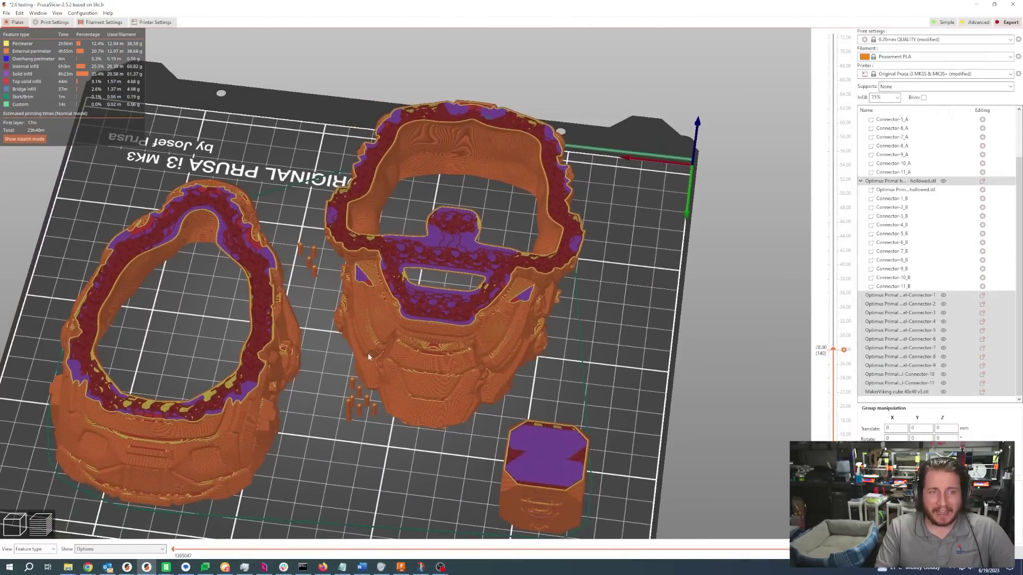
{"action": "left_click_drag", "start_coordinate": [367, 353], "coordinate": [364, 328]}
{"action": "scroll", "coordinate": [364, 328], "scroll_direction": "up", "scroll_amount": 2}
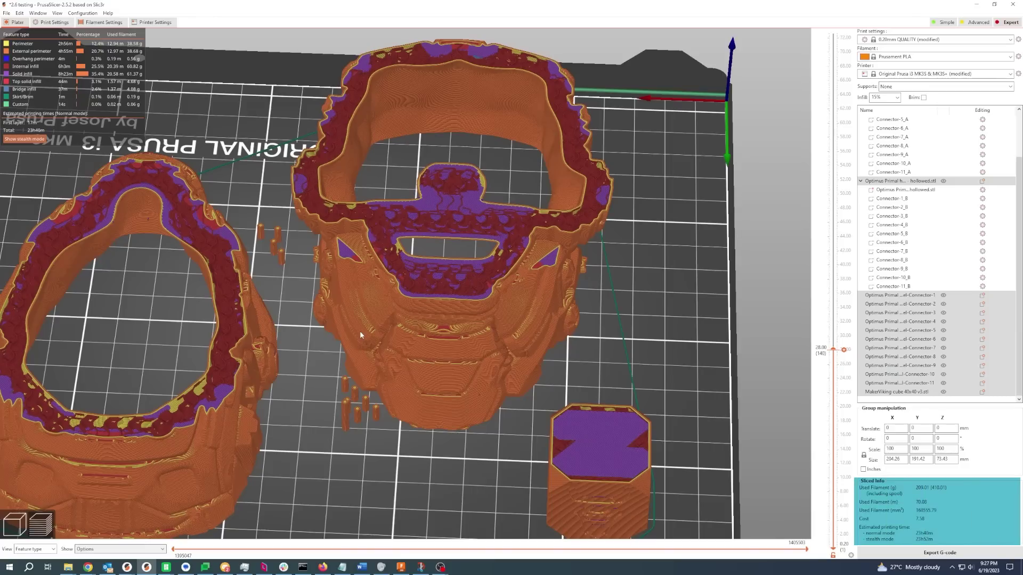
{"action": "left_click", "coordinate": [127, 567]}
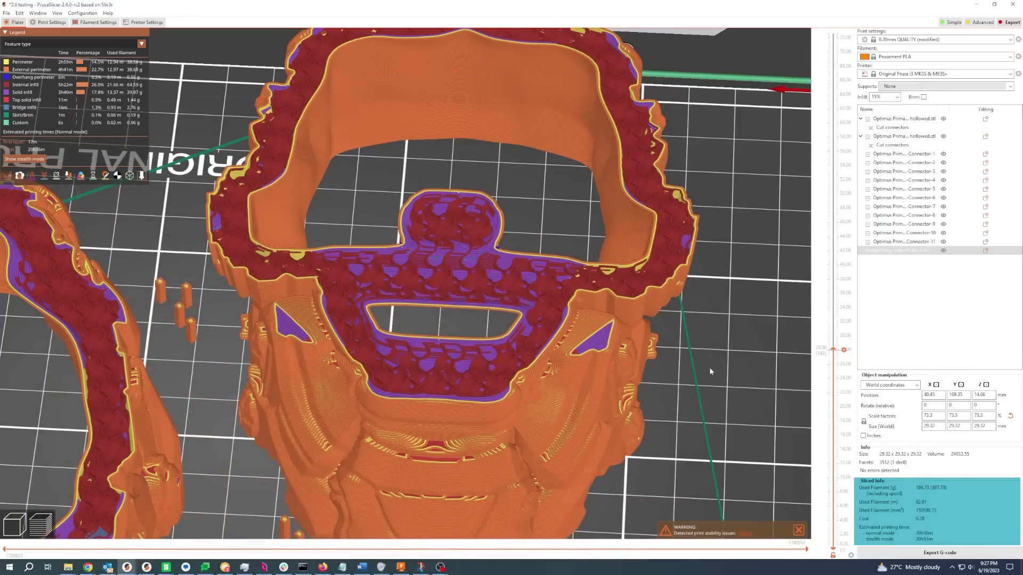
{"action": "left_click_drag", "start_coordinate": [710, 372], "coordinate": [696, 421]}
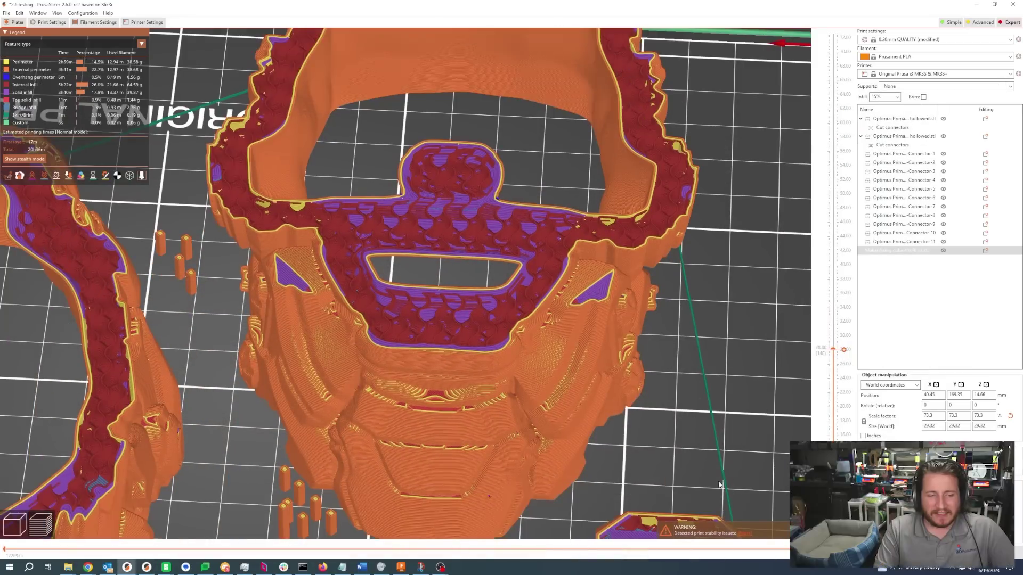
{"action": "left_click", "coordinate": [748, 535]}
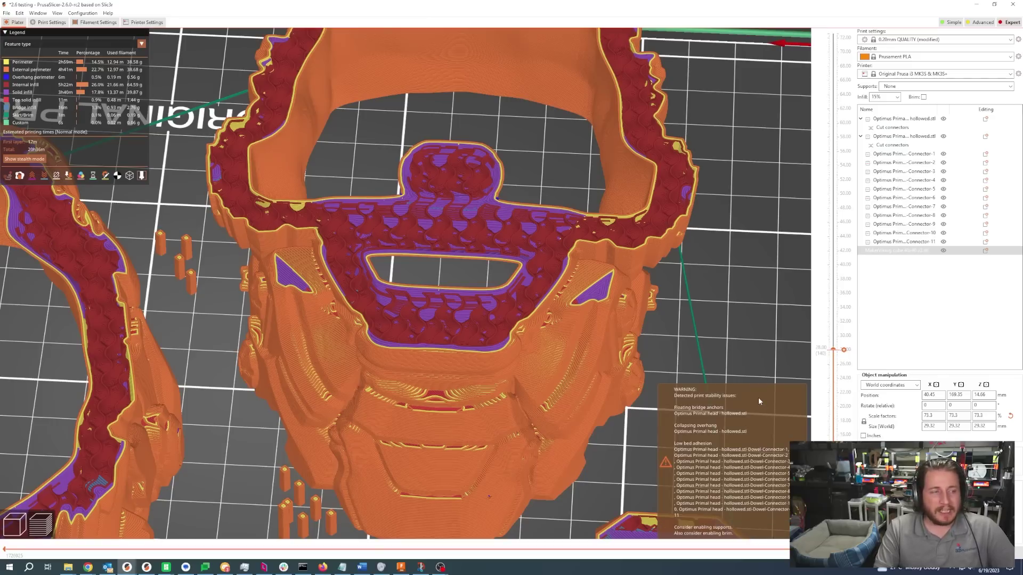
- Orbit the sliced plate through diagonal, underneath and elevated rear views
{"action": "scroll", "coordinate": [758, 397], "scroll_direction": "down", "scroll_amount": 5}
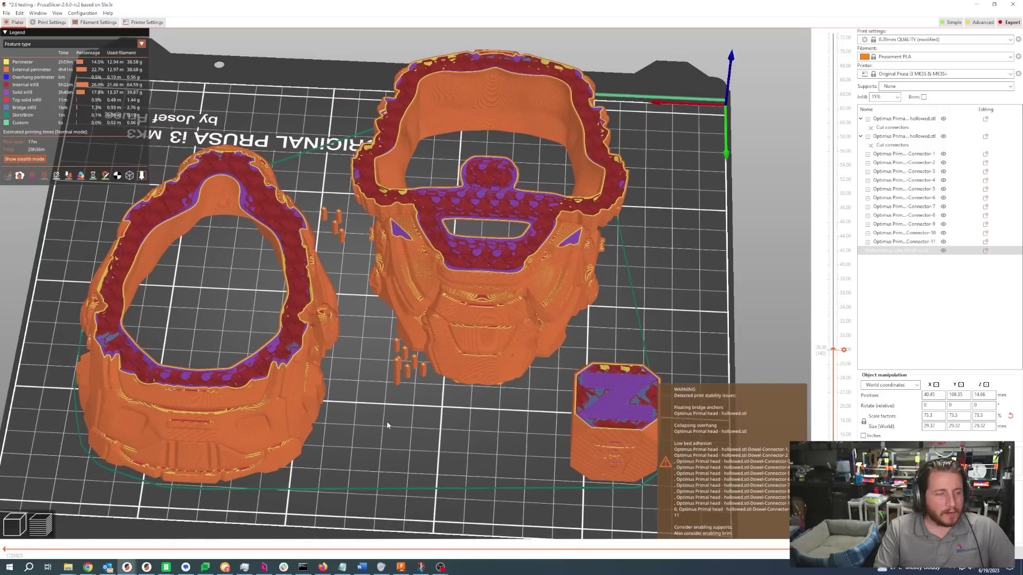
{"action": "left_click_drag", "start_coordinate": [387, 425], "coordinate": [464, 375]}
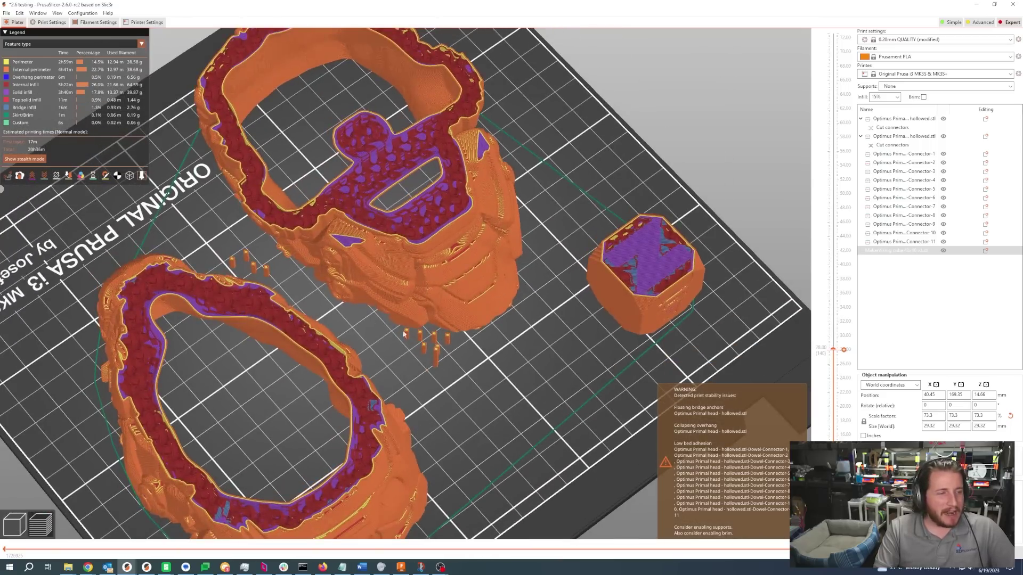
{"action": "left_click_drag", "start_coordinate": [461, 417], "coordinate": [368, 349]}
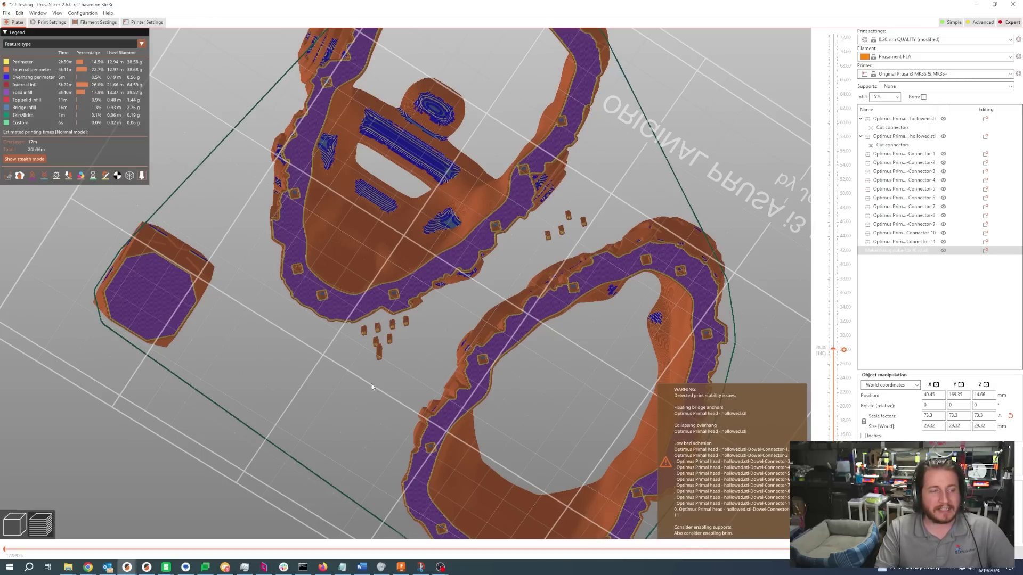
{"action": "left_click_drag", "start_coordinate": [370, 383], "coordinate": [184, 87]}
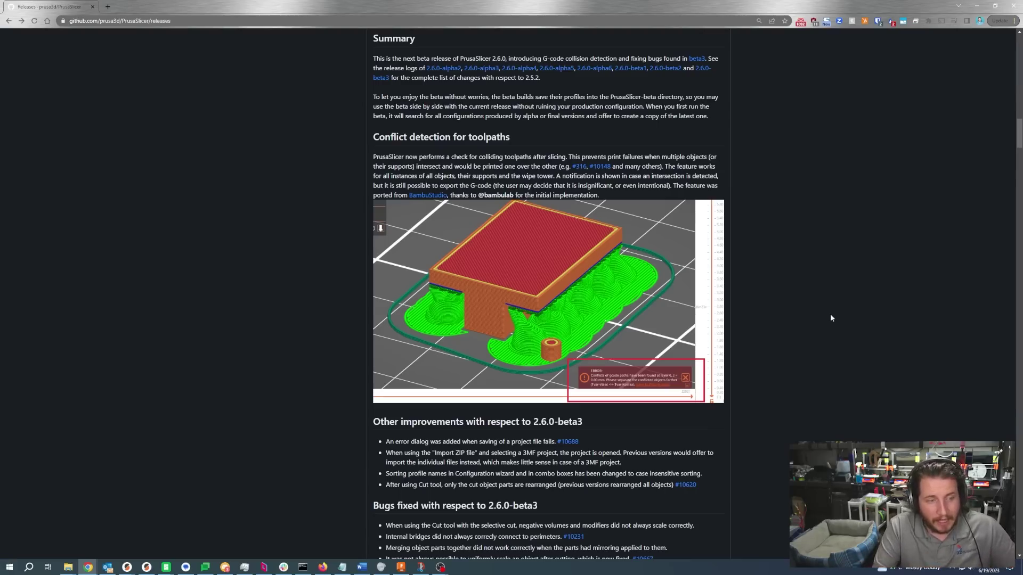
- Scroll the GitHub release notes to the Conflict detection for toolpaths section
{"action": "scroll", "coordinate": [829, 314], "scroll_direction": "up", "scroll_amount": 10}
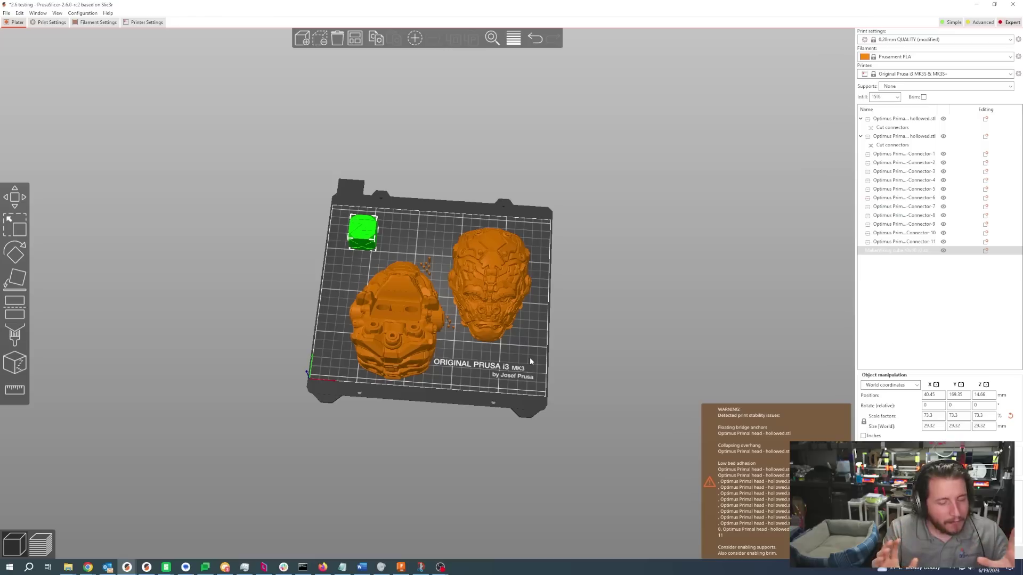
{"action": "mouse_move", "coordinate": [162, 567]}
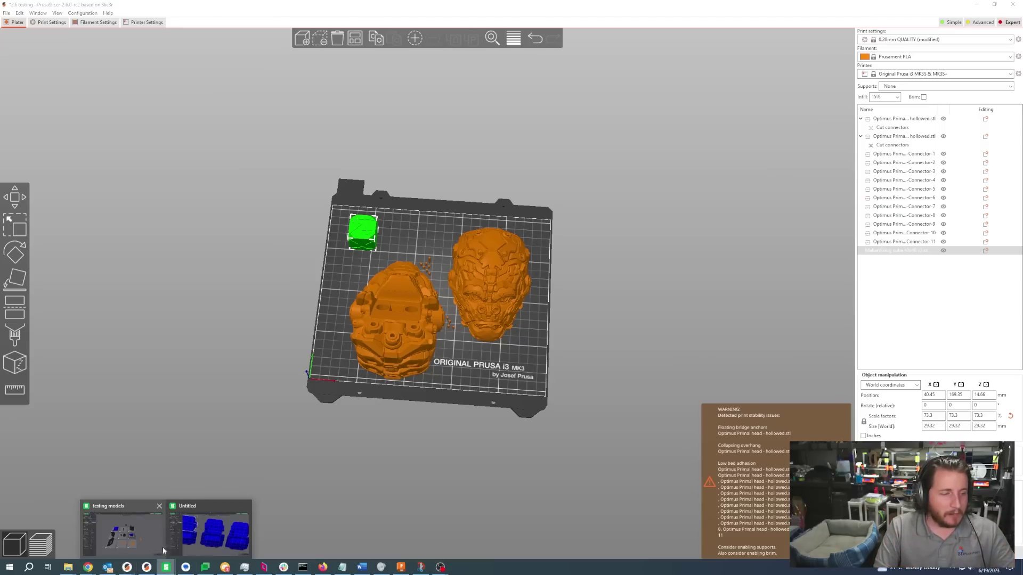
{"action": "left_click", "coordinate": [158, 526]}
{"action": "mouse_move", "coordinate": [588, 297]}
{"action": "left_mouse_down"}
{"action": "mouse_move", "coordinate": [762, 290]}
{"action": "mouse_move", "coordinate": [565, 126]}
{"action": "mouse_move", "coordinate": [533, 289]}
{"action": "mouse_move", "coordinate": [564, 277]}
{"action": "left_mouse_up"}
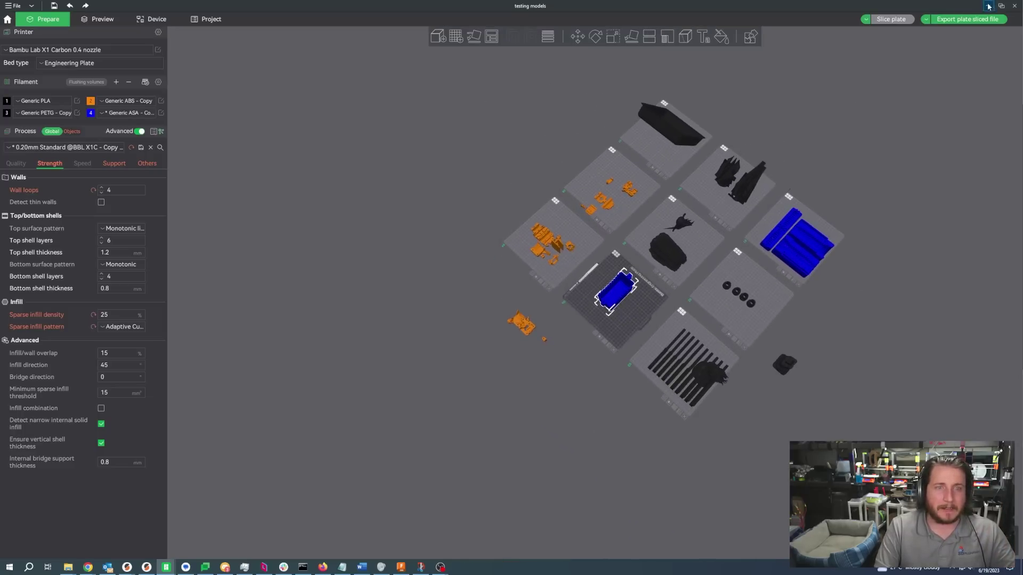